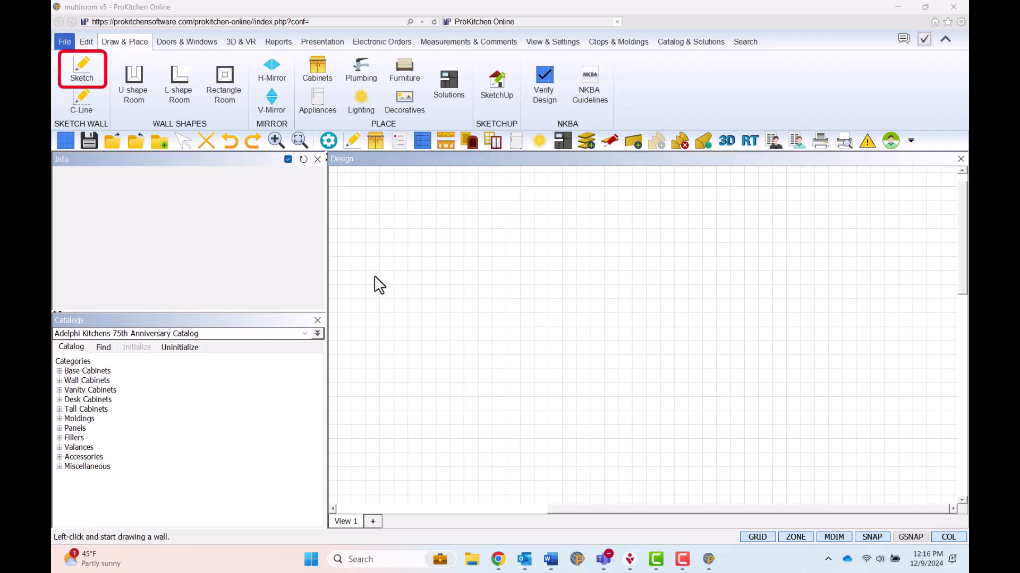
Sketch the room's first two walls: a 220.5" horizontal top wall and a 96" wall down from its right end
{"action": "left_click", "coordinate": [90, 69]}
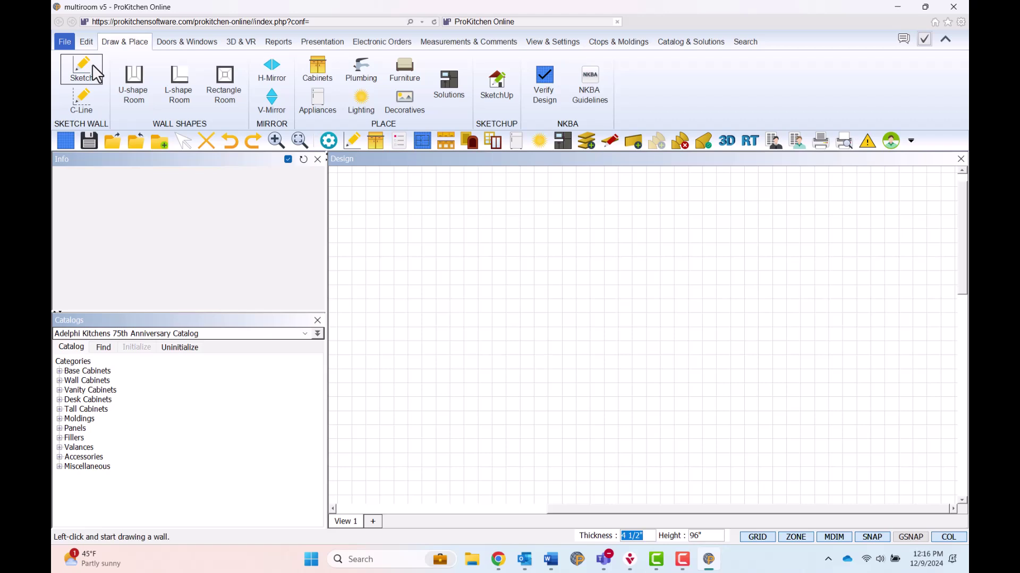
{"action": "left_click", "coordinate": [489, 249]}
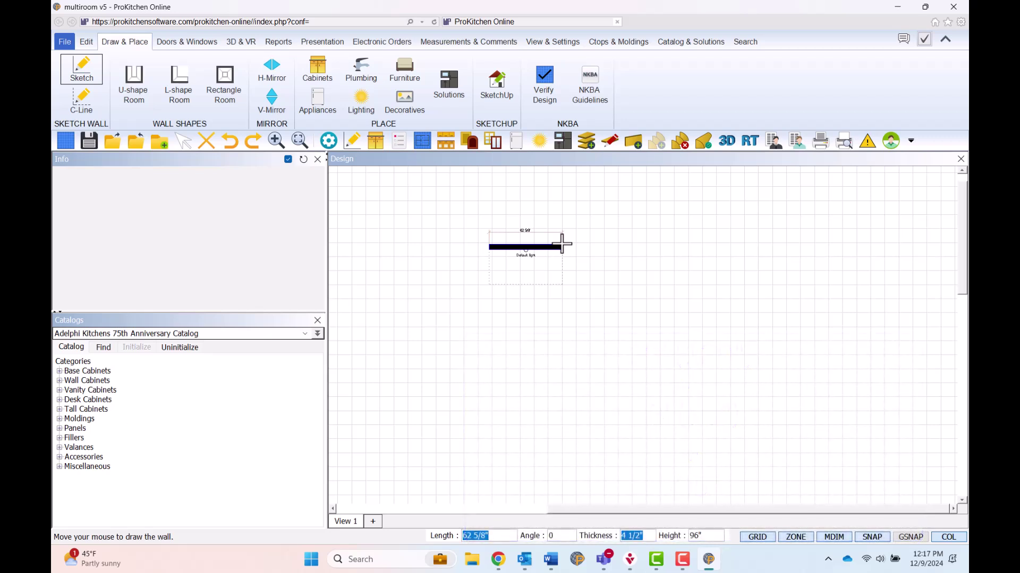
{"action": "type", "text": "220.5"}
{"action": "key", "text": "Return"}
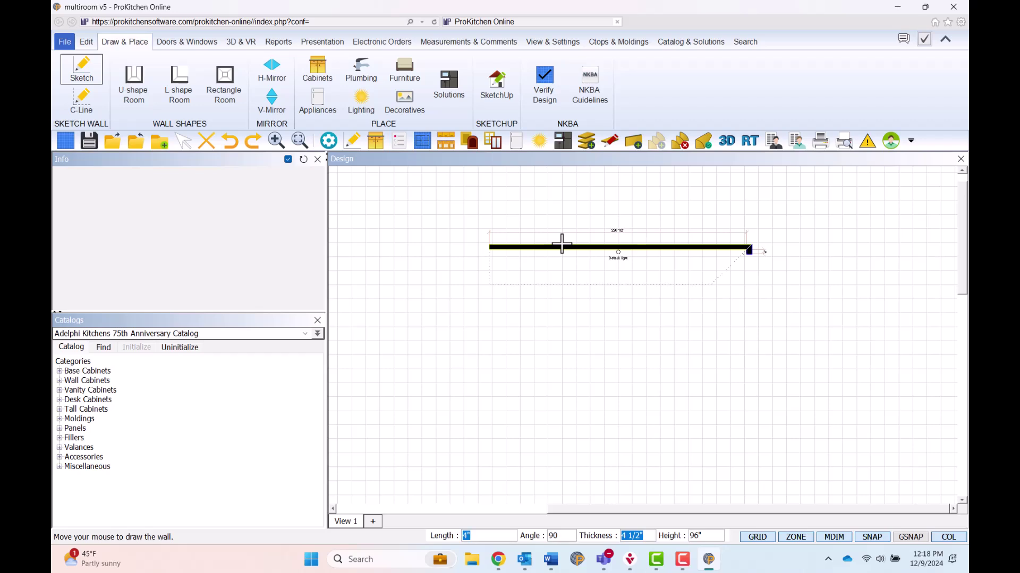
{"action": "type", "text": "96"}
{"action": "key", "text": "Return"}
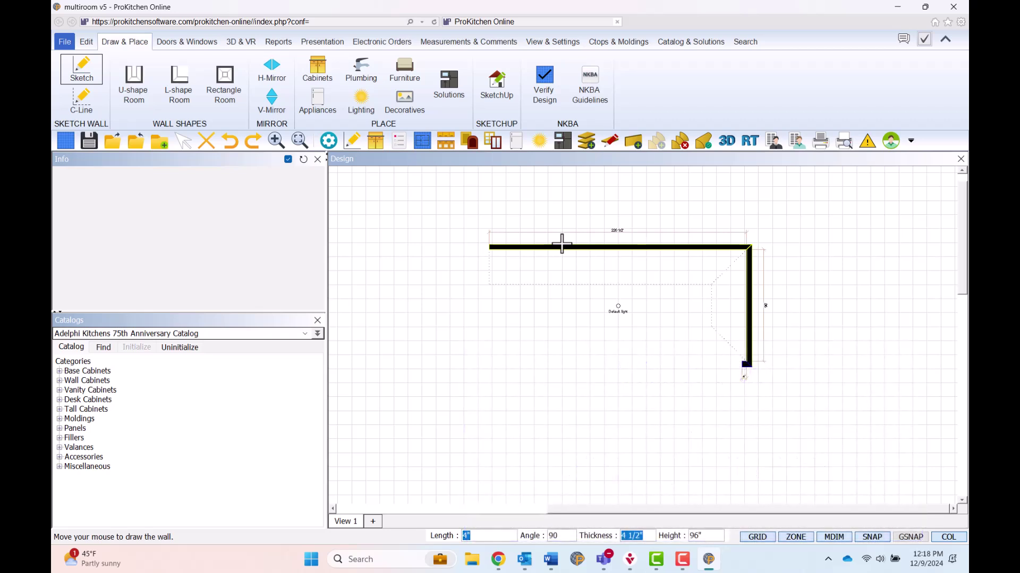
Continue the room outline with walls 100.5" to the left, 148.5" down and 120" to the left
{"action": "type", "text": "100.5"}
{"action": "key", "text": "Return"}
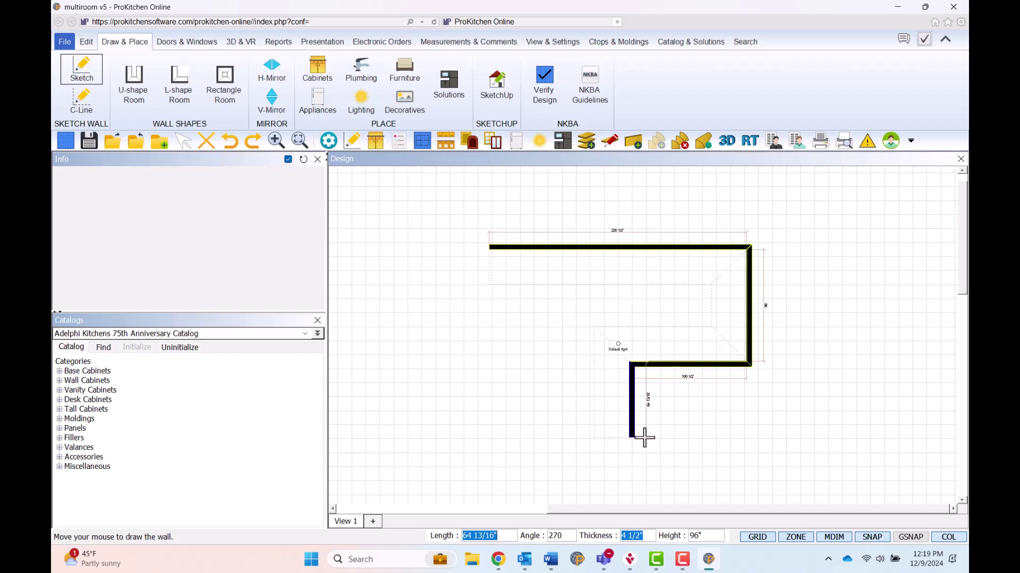
{"action": "type", "text": "148.5"}
{"action": "key", "text": "Return"}
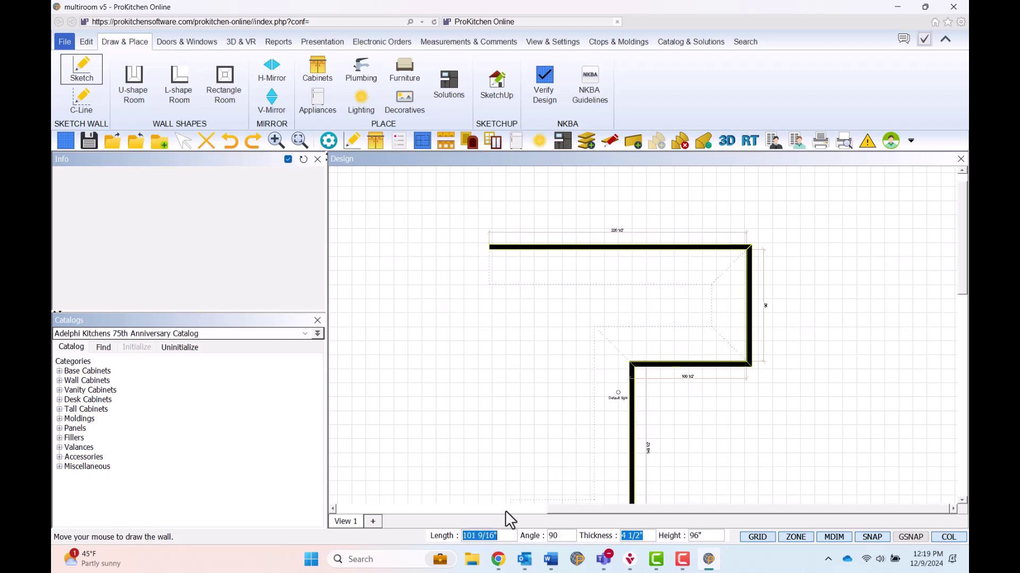
{"action": "type", "text": "120"}
{"action": "key", "text": "Return"}
Close the L-shaped room outline by drawing the left wall up to the starting corner of the top wall
{"action": "scroll", "coordinate": [506, 417], "scroll_direction": "down", "scroll_amount": 1}
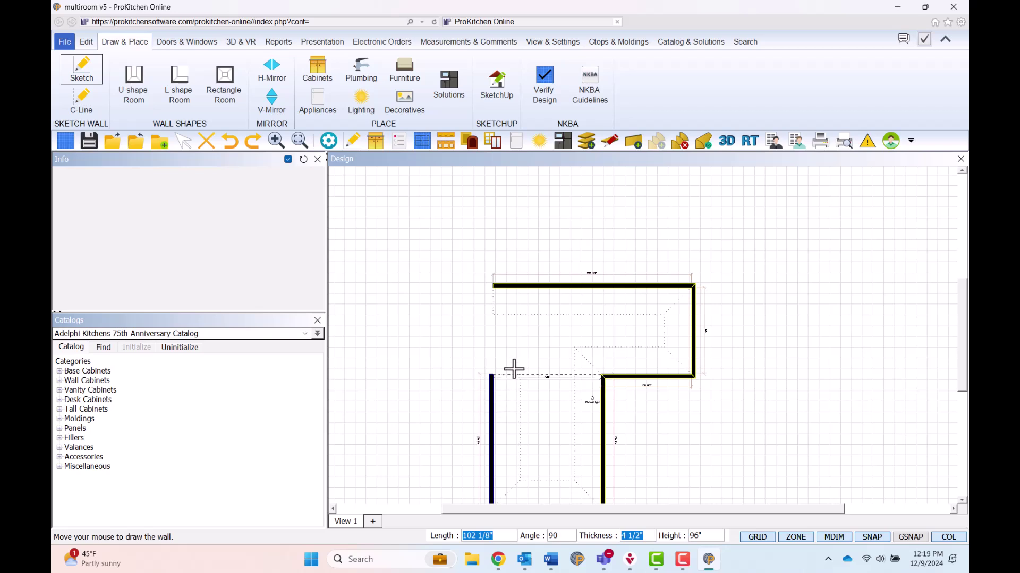
{"action": "scroll", "coordinate": [500, 295], "scroll_direction": "up", "scroll_amount": 2}
{"action": "scroll", "coordinate": [497, 297], "scroll_direction": "up", "scroll_amount": 1}
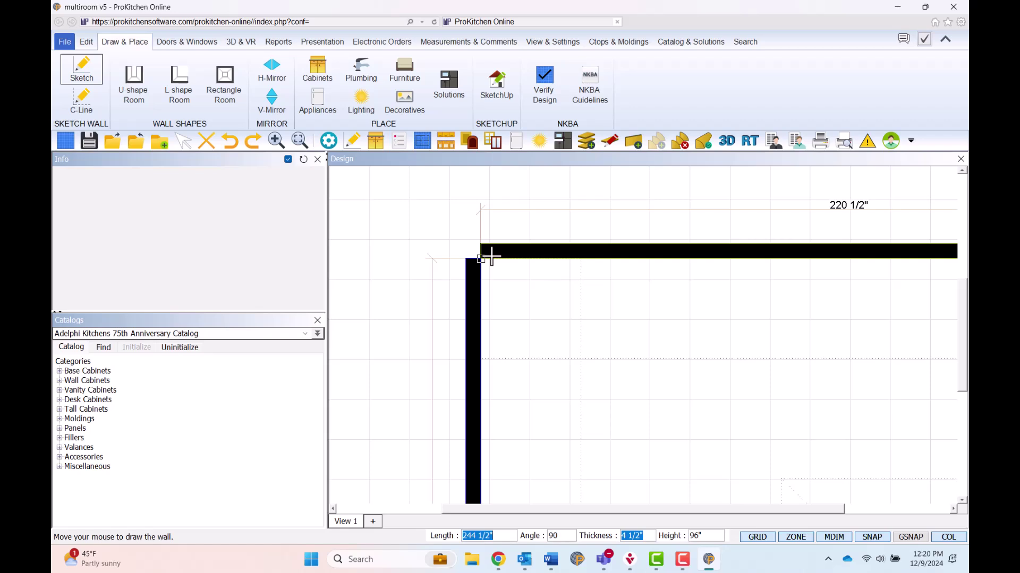
{"action": "left_click", "coordinate": [491, 256]}
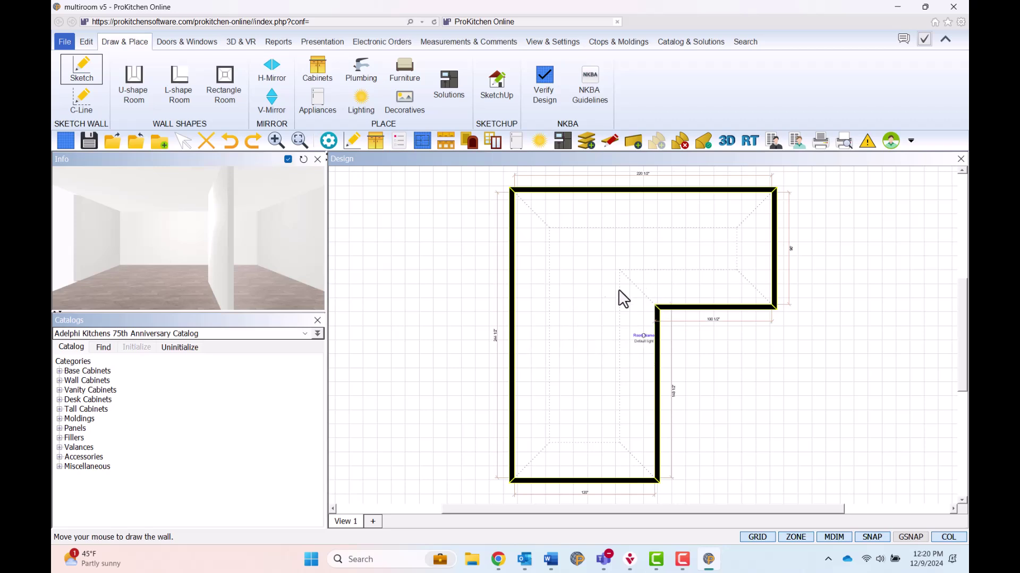
Add a partition down from the top wall, starting 120" from the left end and 100.5" from the right, about 95 7/16" long
{"action": "right_click", "coordinate": [653, 200]}
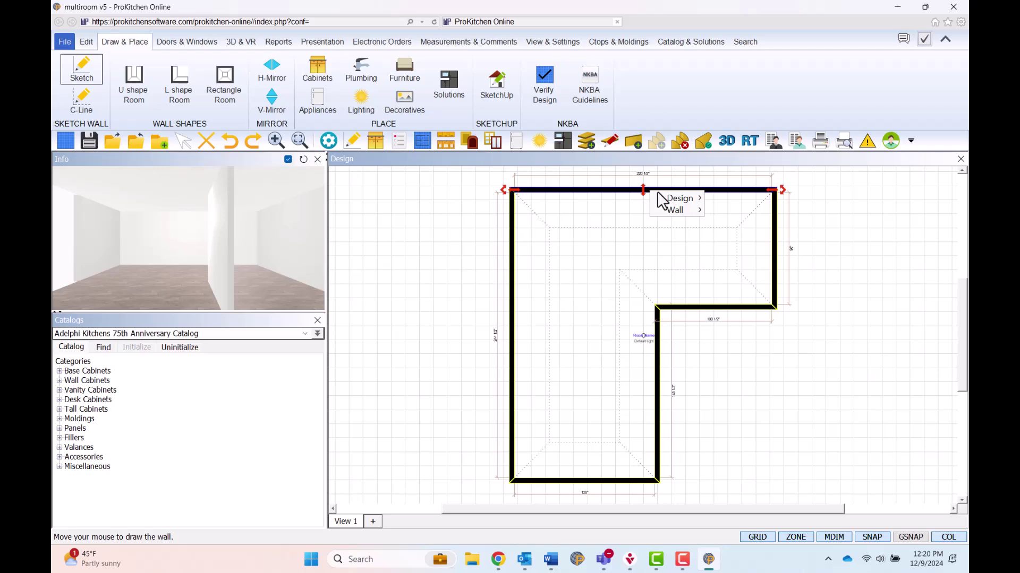
{"action": "mouse_move", "coordinate": [668, 207]}
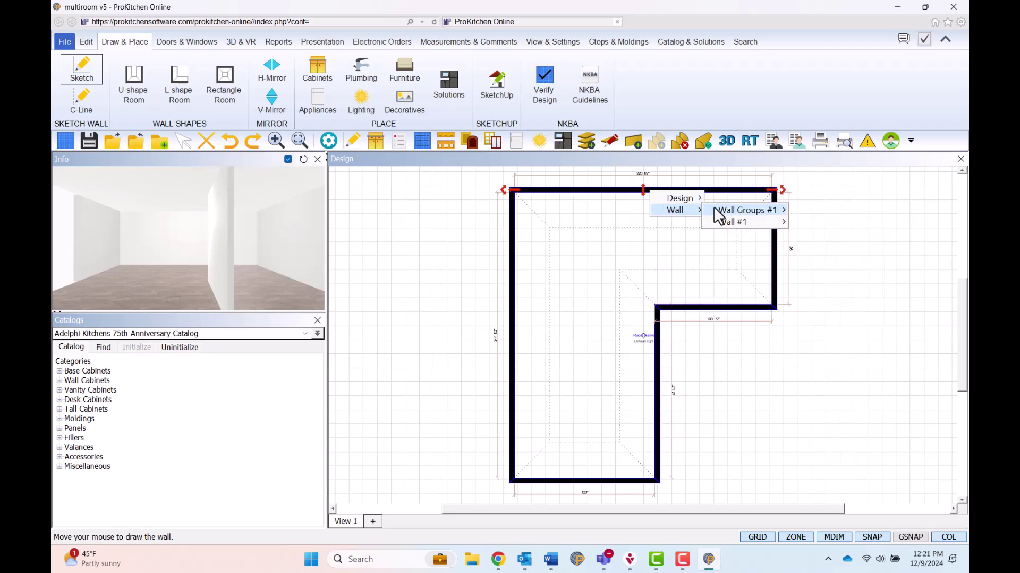
{"action": "mouse_move", "coordinate": [713, 222]}
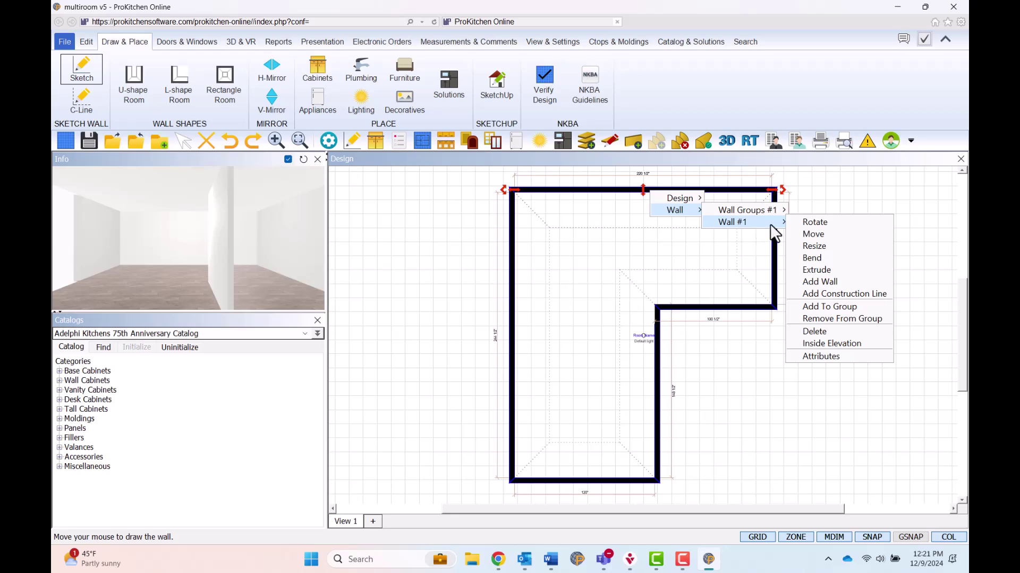
{"action": "left_click", "coordinate": [790, 282]}
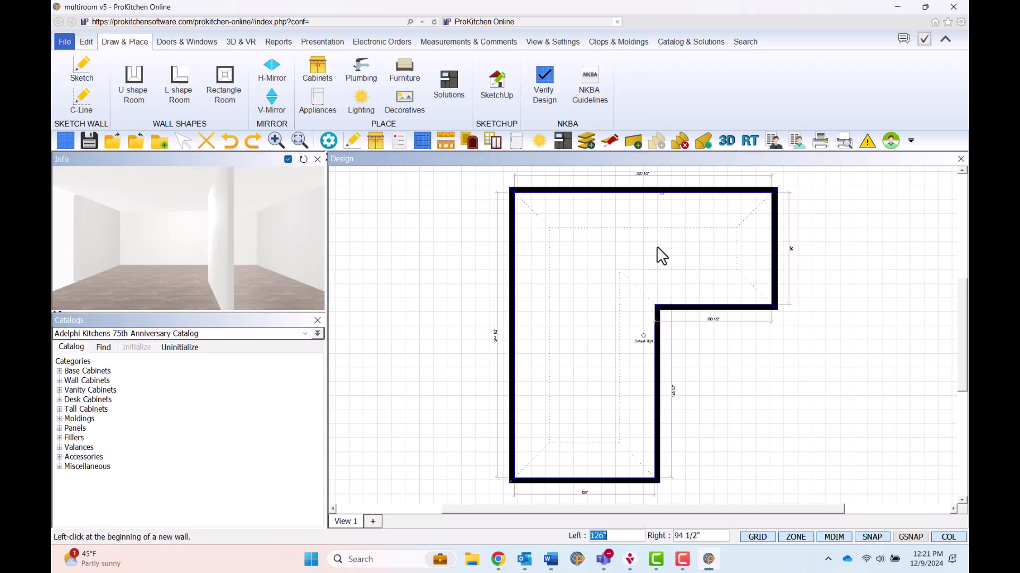
{"action": "scroll", "coordinate": [659, 244], "scroll_direction": "up", "scroll_amount": 2}
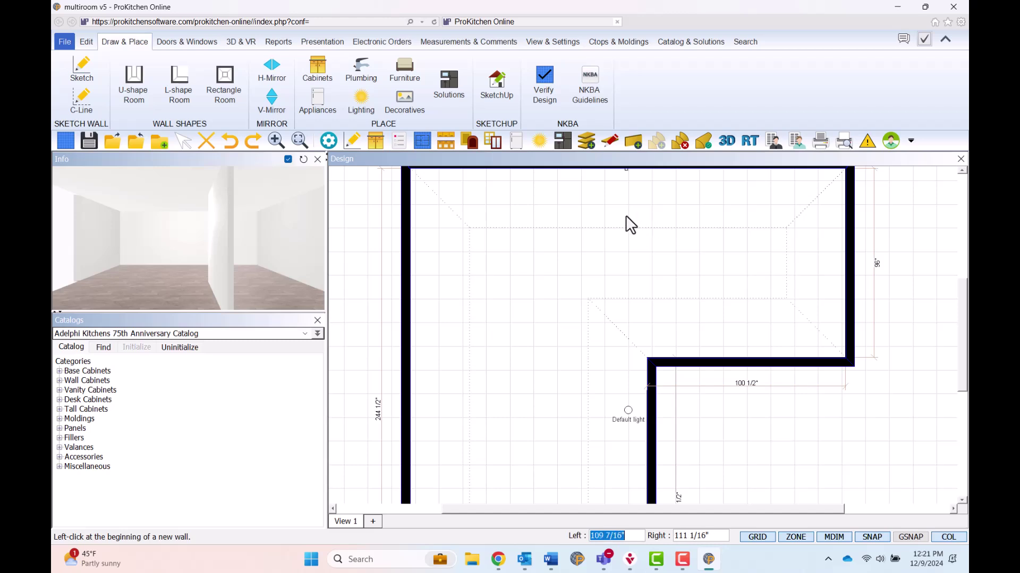
{"action": "left_click_drag", "start_coordinate": [966, 330], "coordinate": [965, 324]}
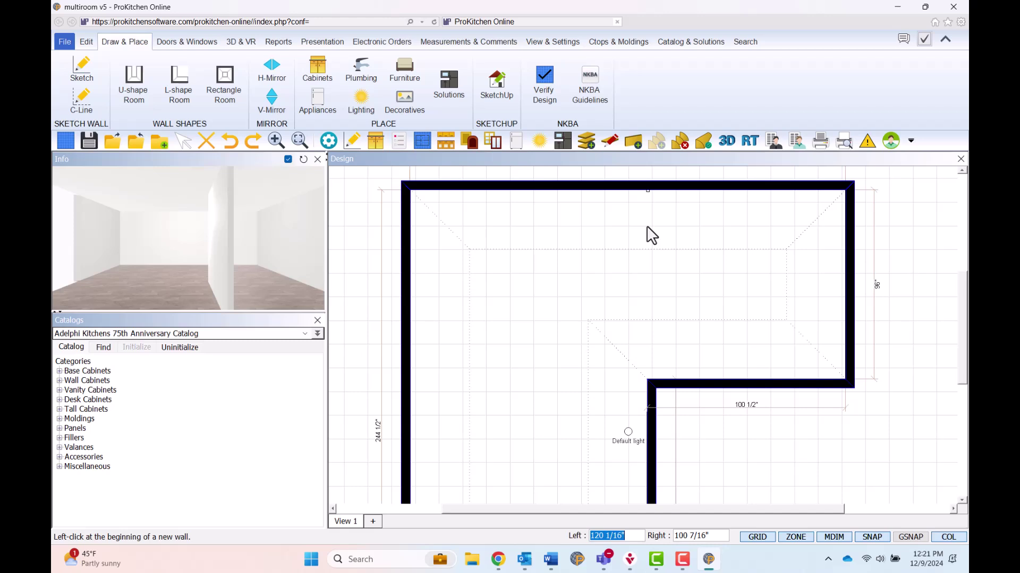
{"action": "type", "text": "120"}
{"action": "key", "text": "Tab"}
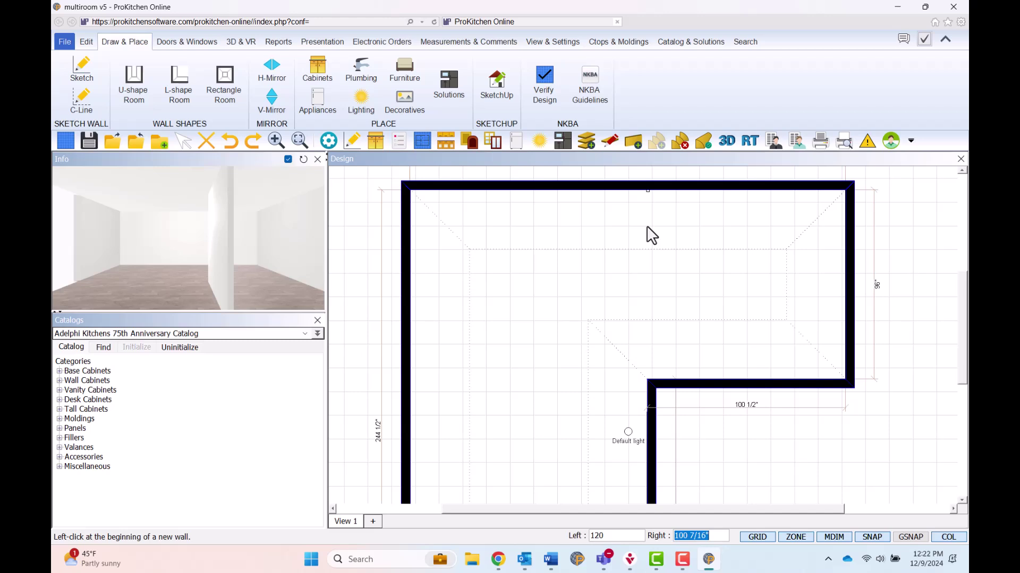
{"action": "type", "text": "100.5"}
{"action": "key", "text": "Return"}
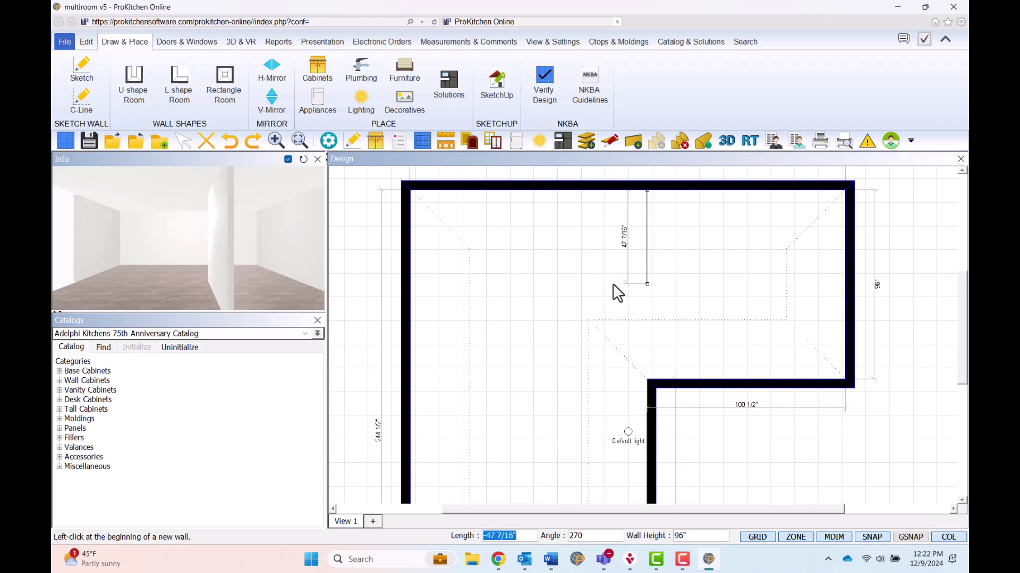
{"action": "type", "text": "91"}
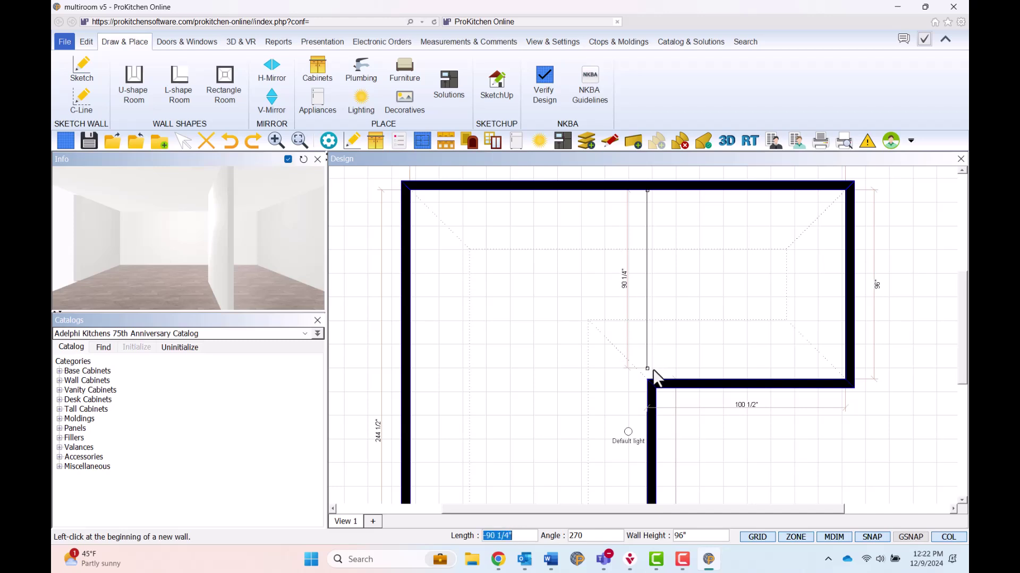
{"action": "scroll", "coordinate": [654, 376], "scroll_direction": "up", "scroll_amount": 4}
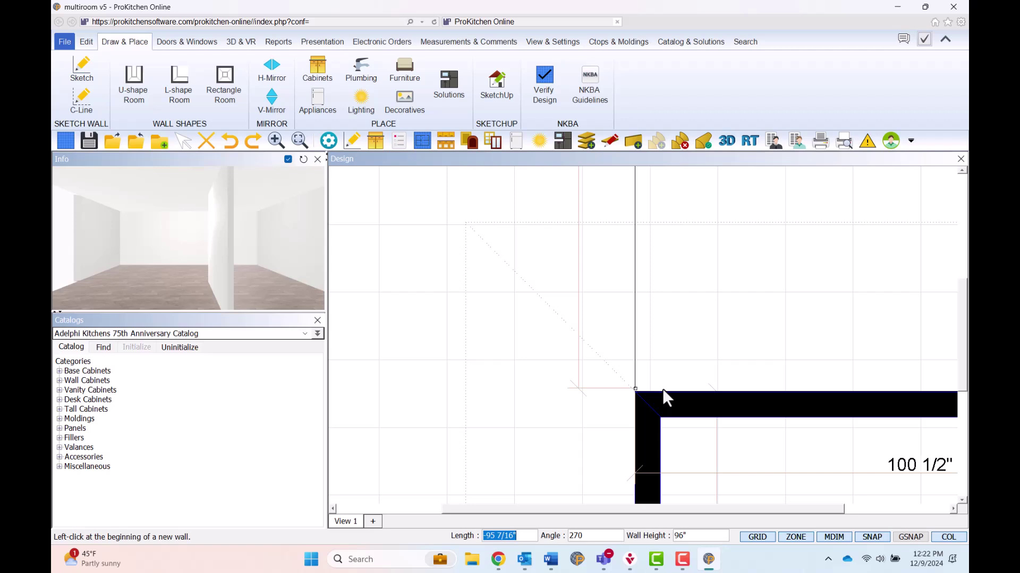
{"action": "left_click", "coordinate": [662, 388]}
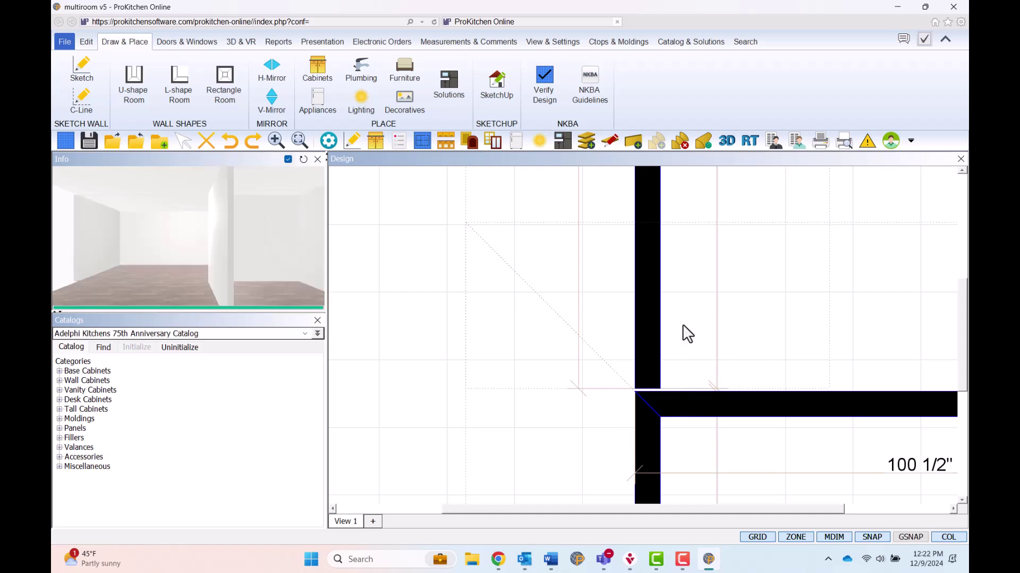
{"action": "scroll", "coordinate": [683, 324], "scroll_direction": "down", "scroll_amount": 2}
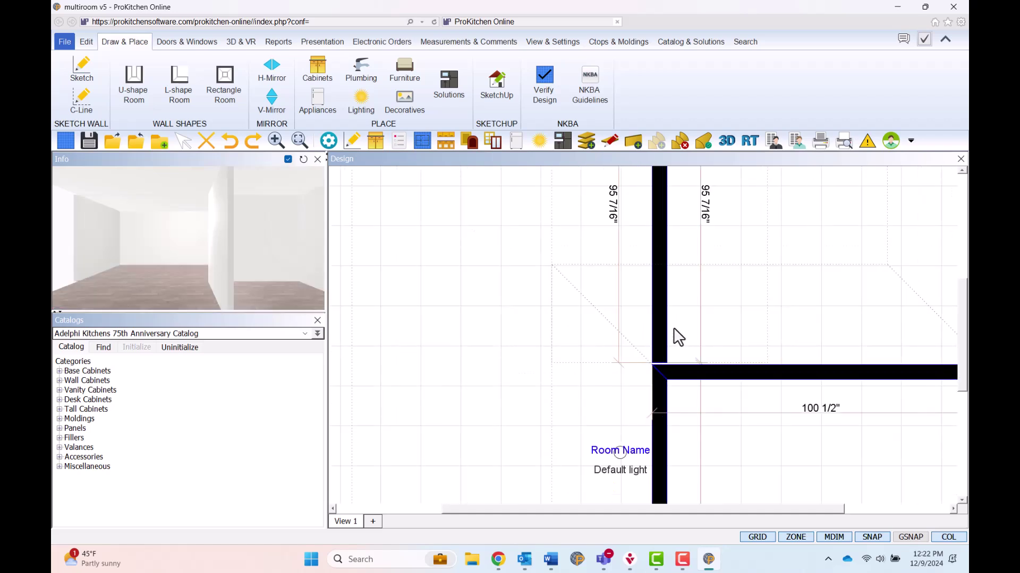
Extend the partition wall's lower end to the inner corner, making it 96" long and enclosing a separate room
{"action": "left_click", "coordinate": [664, 258]}
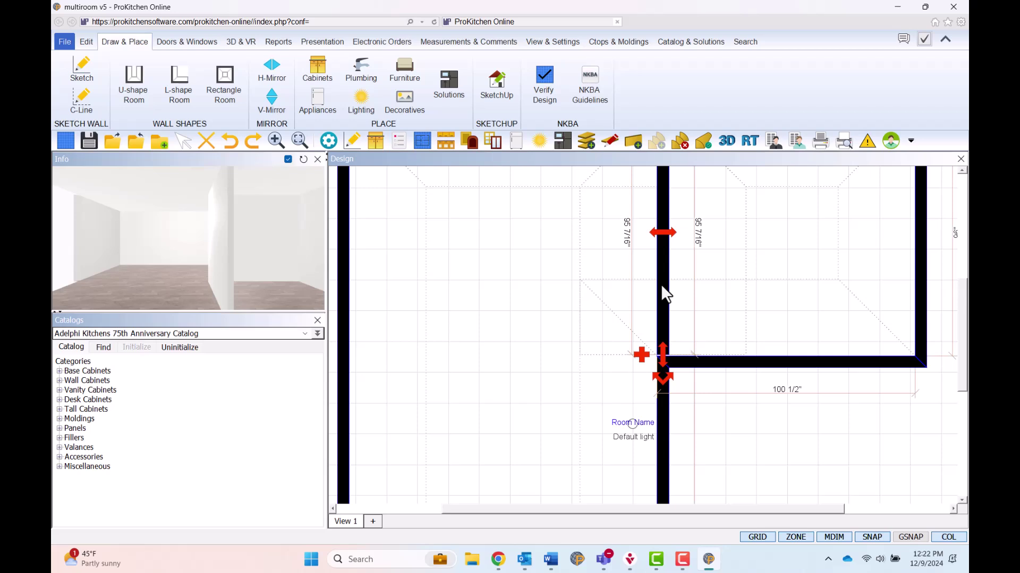
{"action": "left_click", "coordinate": [663, 353]}
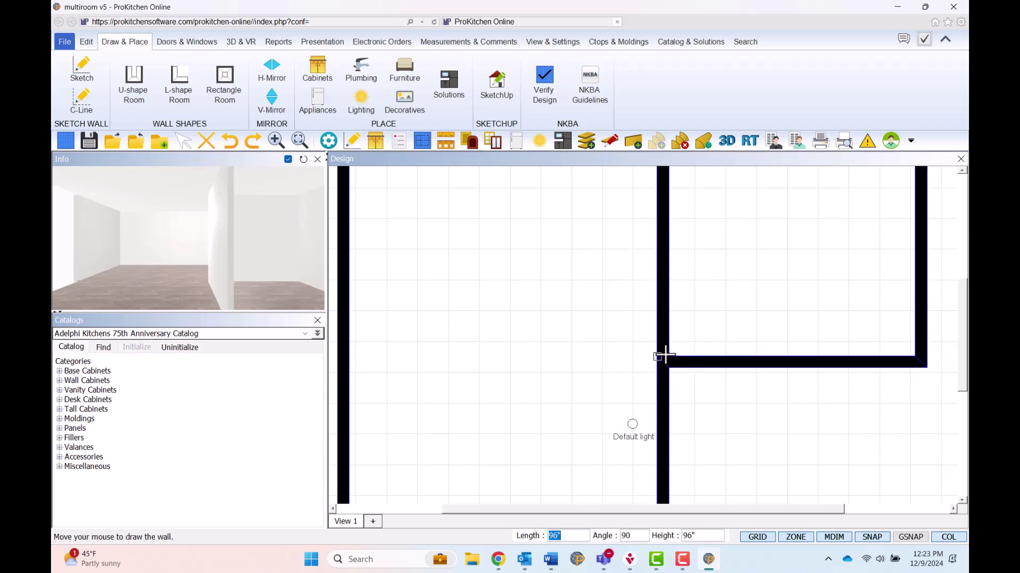
{"action": "scroll", "coordinate": [664, 355], "scroll_direction": "up", "scroll_amount": 2}
{"action": "scroll", "coordinate": [665, 357], "scroll_direction": "up", "scroll_amount": 1}
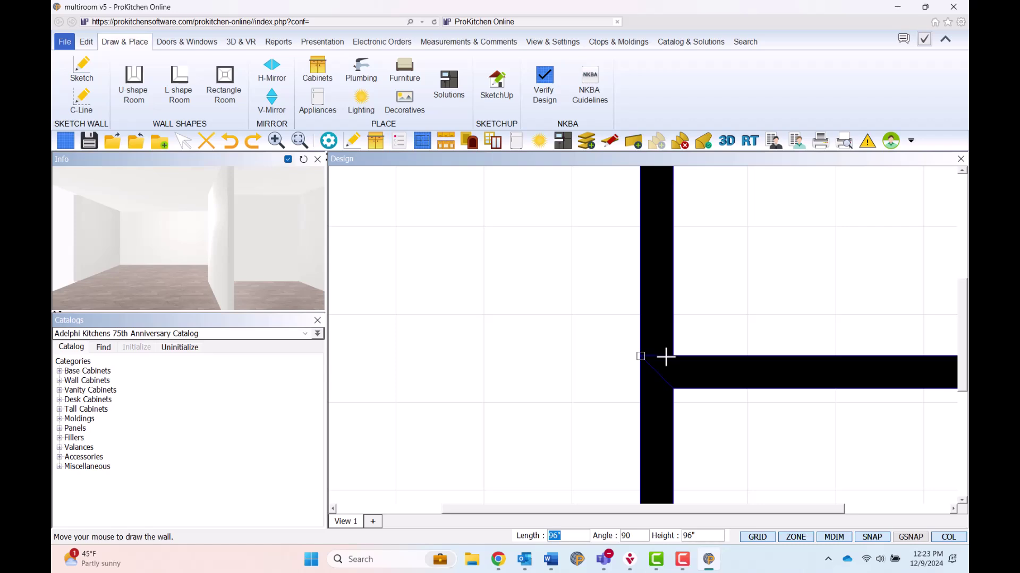
{"action": "key", "text": "Escape"}
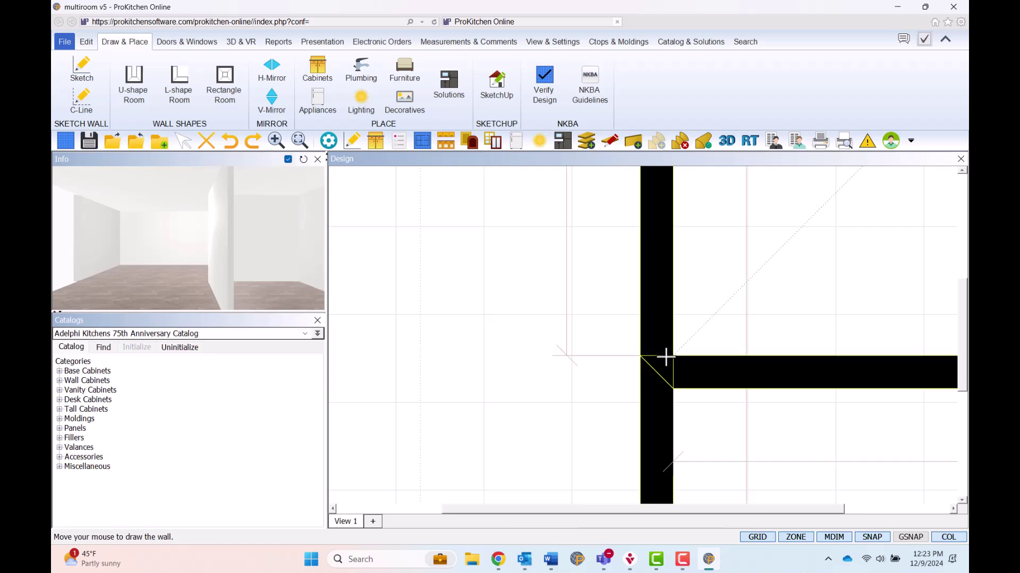
{"action": "left_click", "coordinate": [300, 140]}
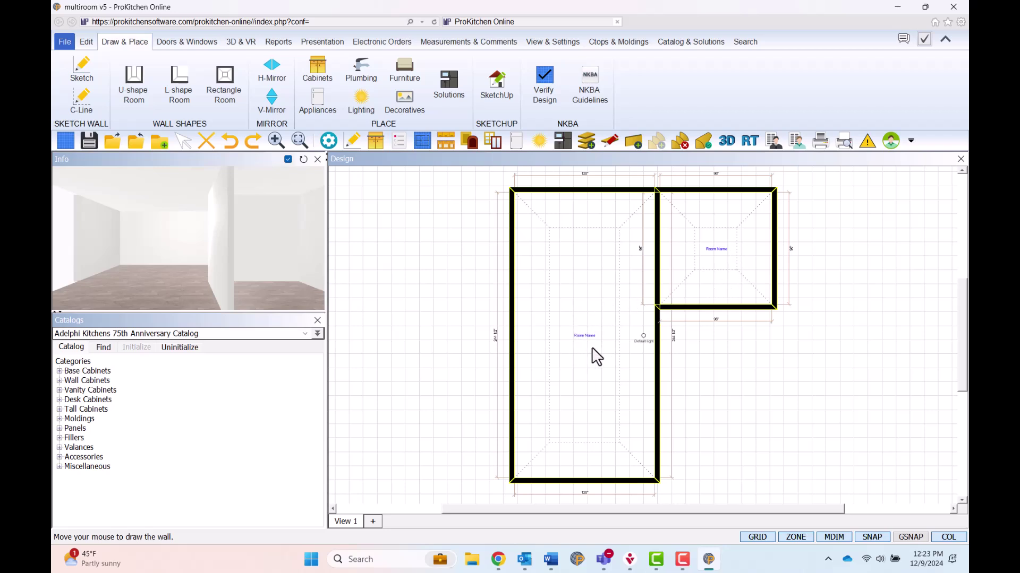
Examine the visibility of the Room Names layer in the view display settings and accept the settings
{"action": "right_click", "coordinate": [717, 357]}
{"action": "left_click", "coordinate": [734, 373]}
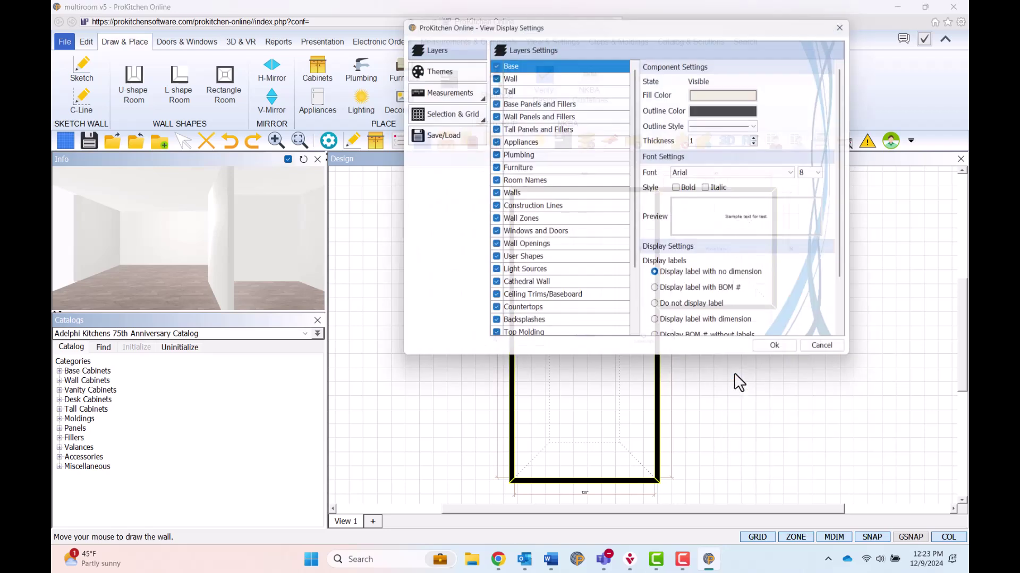
{"action": "left_click", "coordinate": [547, 181]}
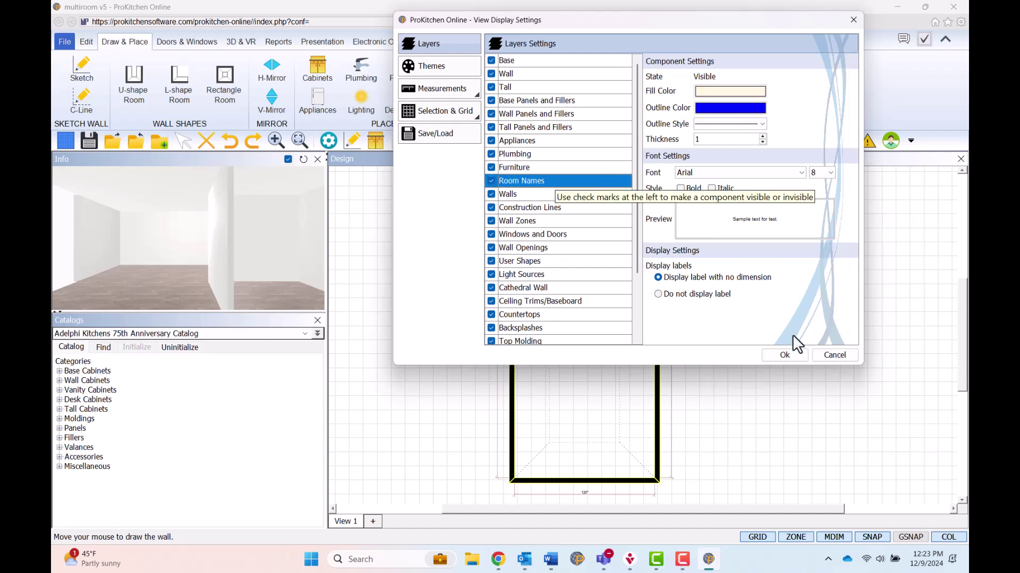
{"action": "left_click", "coordinate": [795, 354]}
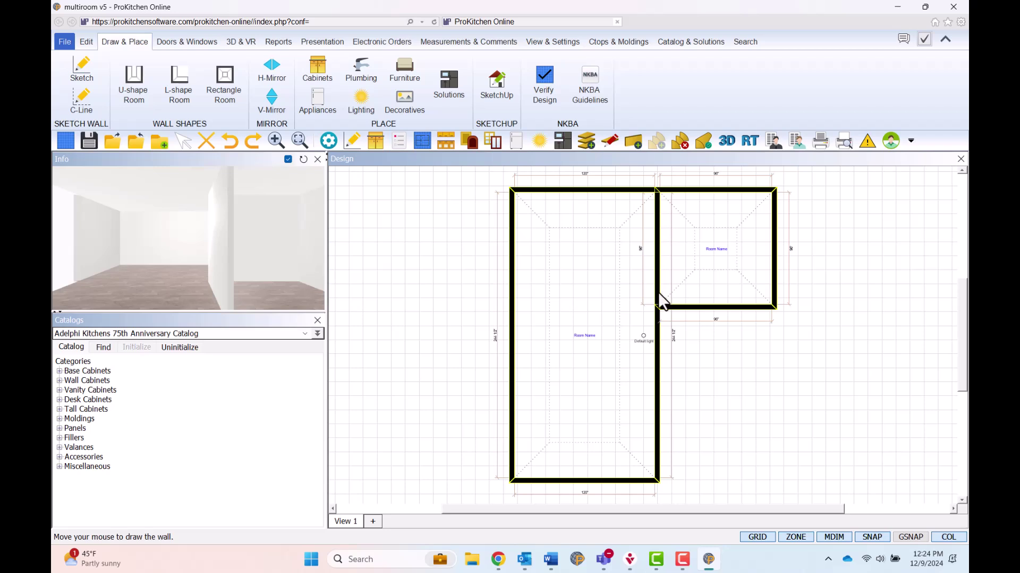
Start a new wall from the long wall below the small room, offset 24" on the left side and 124.5" on the right
{"action": "right_click", "coordinate": [657, 356]}
{"action": "mouse_move", "coordinate": [682, 375]}
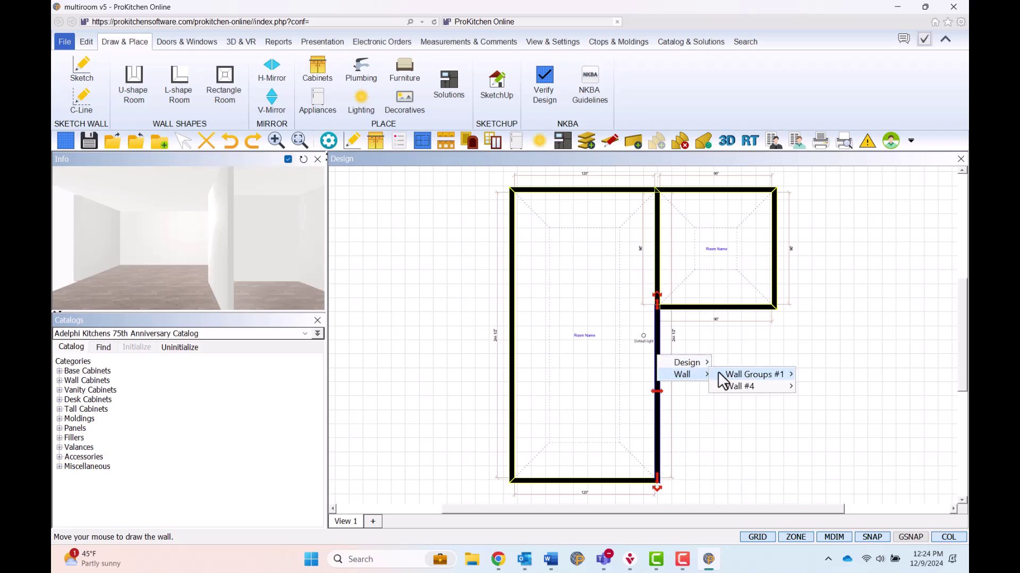
{"action": "mouse_move", "coordinate": [744, 387]}
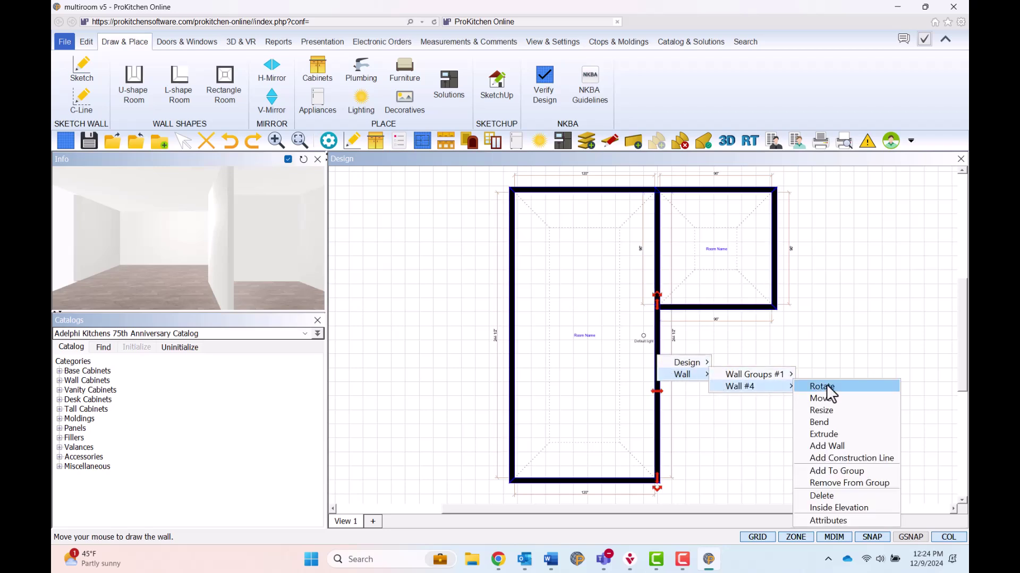
{"action": "left_click", "coordinate": [852, 444]}
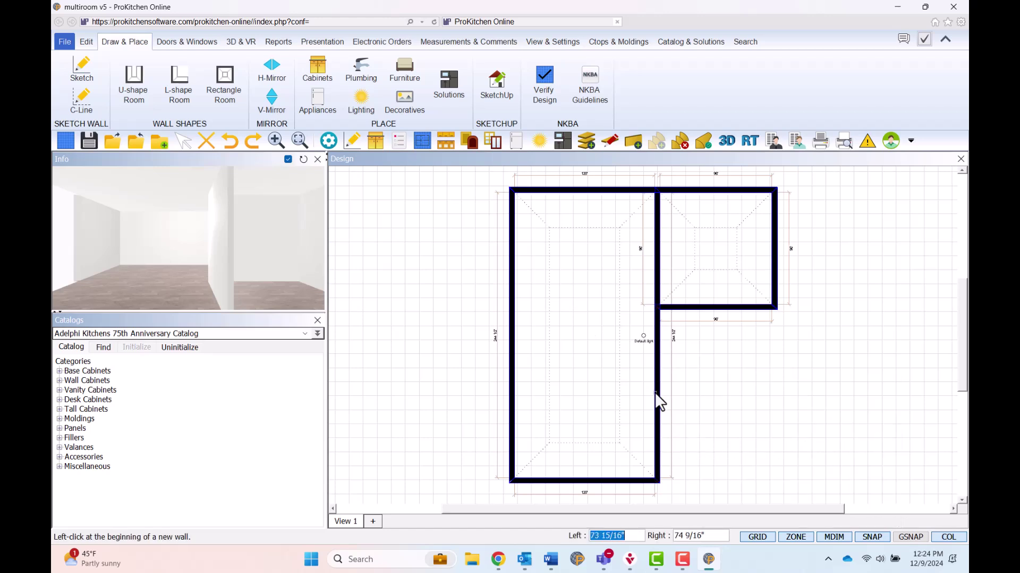
{"action": "scroll", "coordinate": [666, 334], "scroll_direction": "up", "scroll_amount": 3}
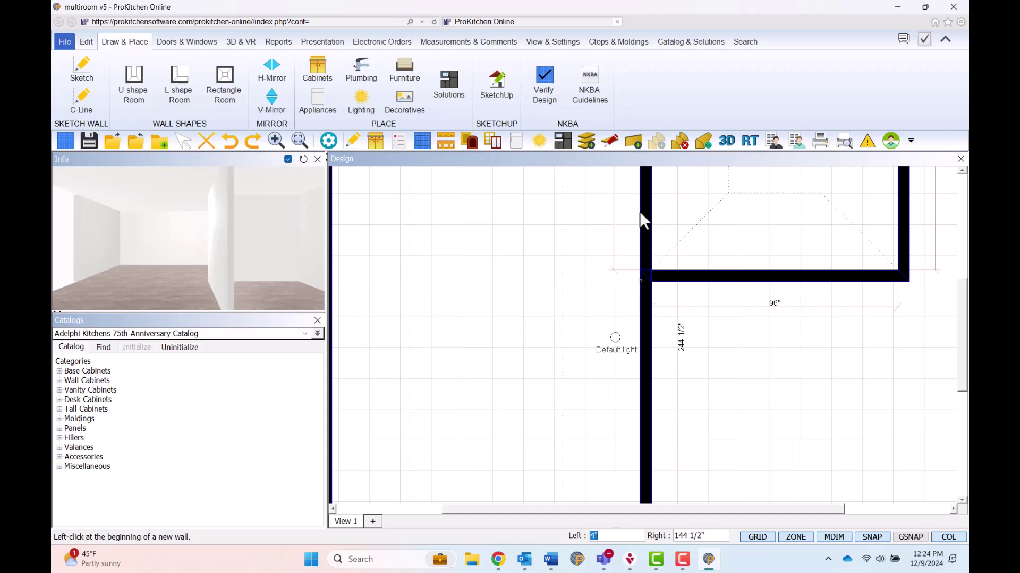
{"action": "scroll", "coordinate": [644, 289], "scroll_direction": "down", "scroll_amount": 3}
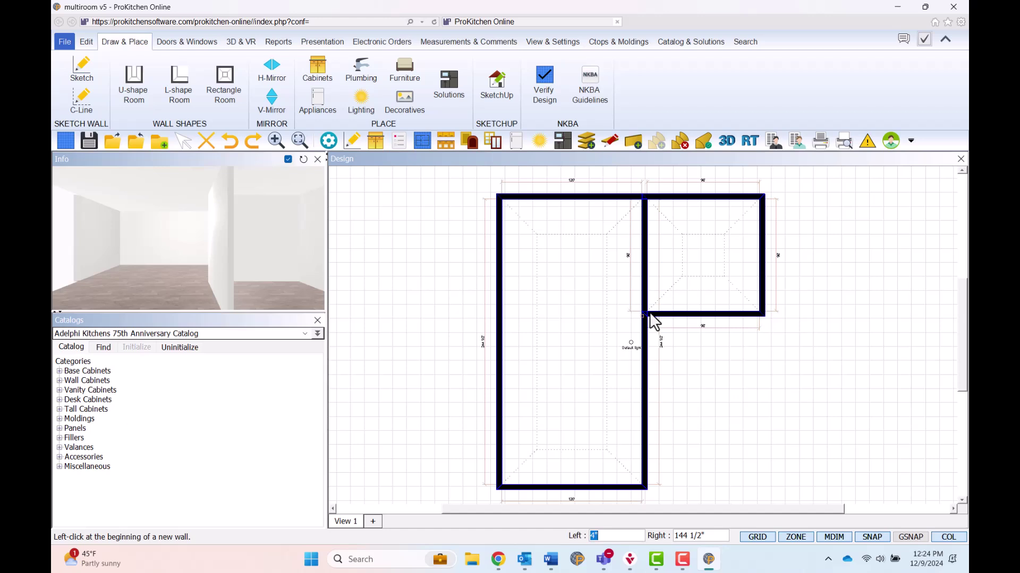
{"action": "type", "text": "24"}
{"action": "key", "text": "Tab"}
{"action": "type", "text": "124.5"}
{"action": "key", "text": "Return"}
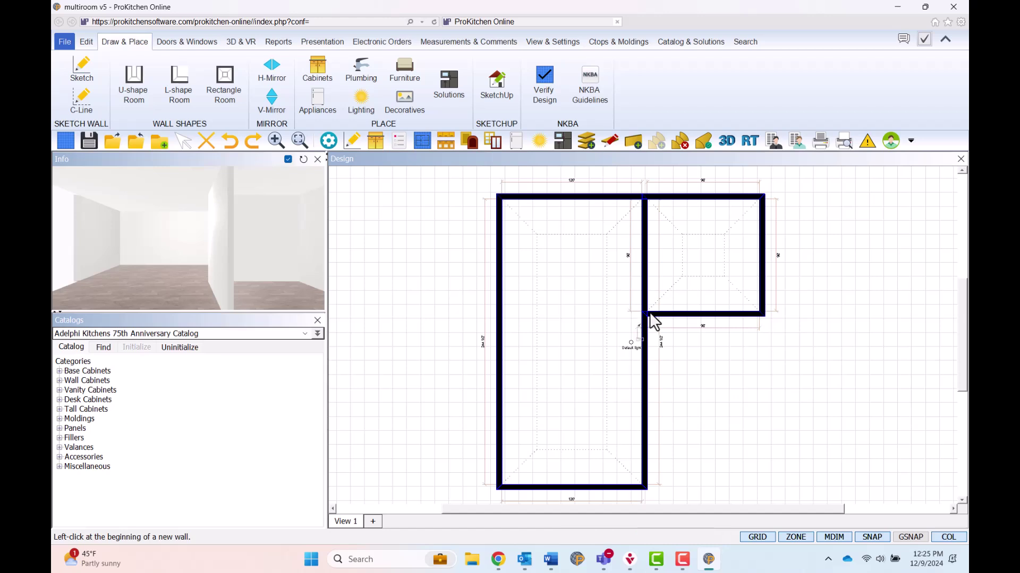
Draw the new wall 120" long across to the opposite wall, dividing the large room in two
{"action": "left_click", "coordinate": [645, 317]}
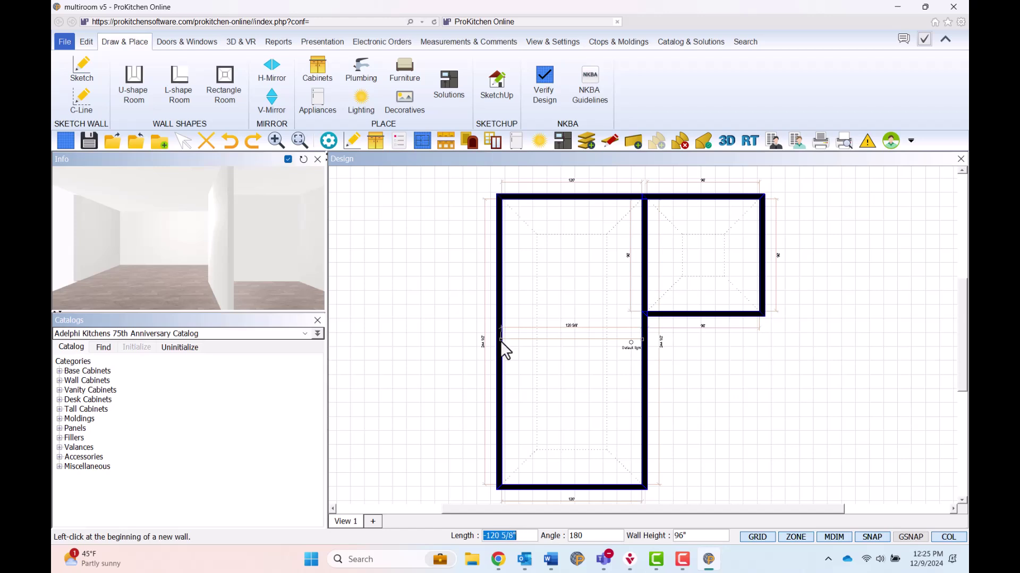
{"action": "type", "text": "120"}
{"action": "key", "text": "Return"}
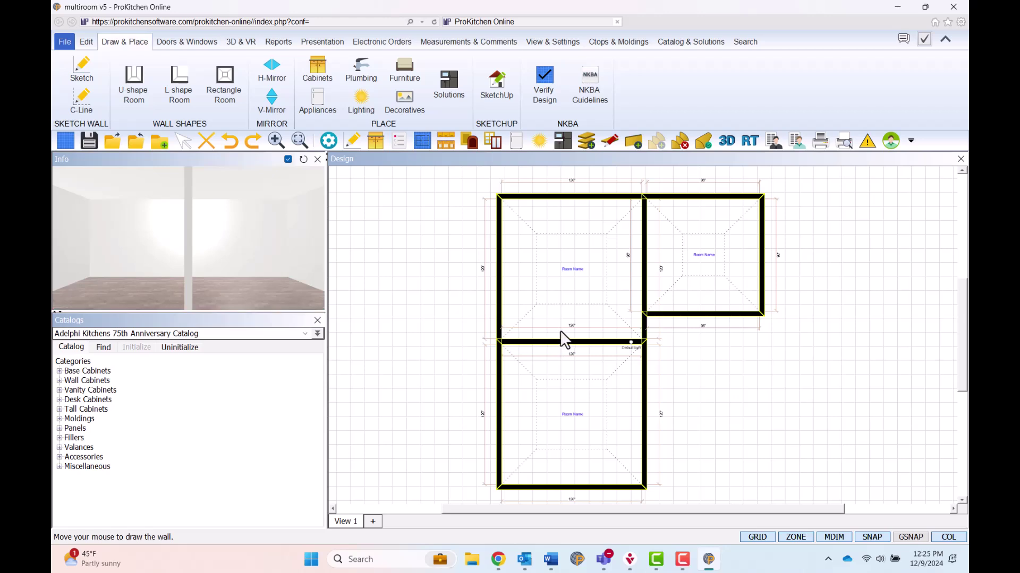
{"action": "left_click_drag", "start_coordinate": [191, 268], "coordinate": [168, 267]}
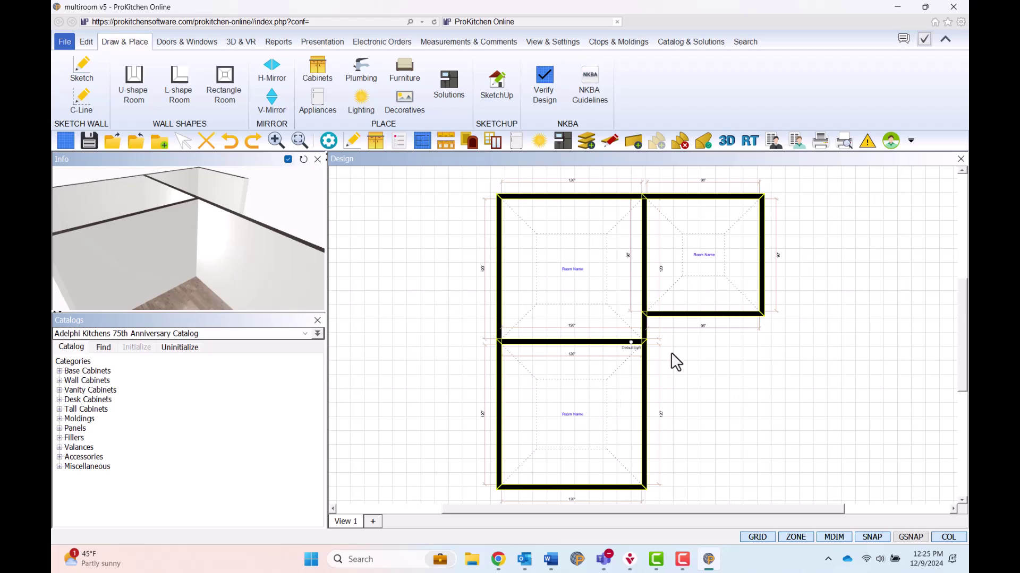
Open the attributes of the large upper room and name it Kitchen
{"action": "right_click", "coordinate": [700, 372]}
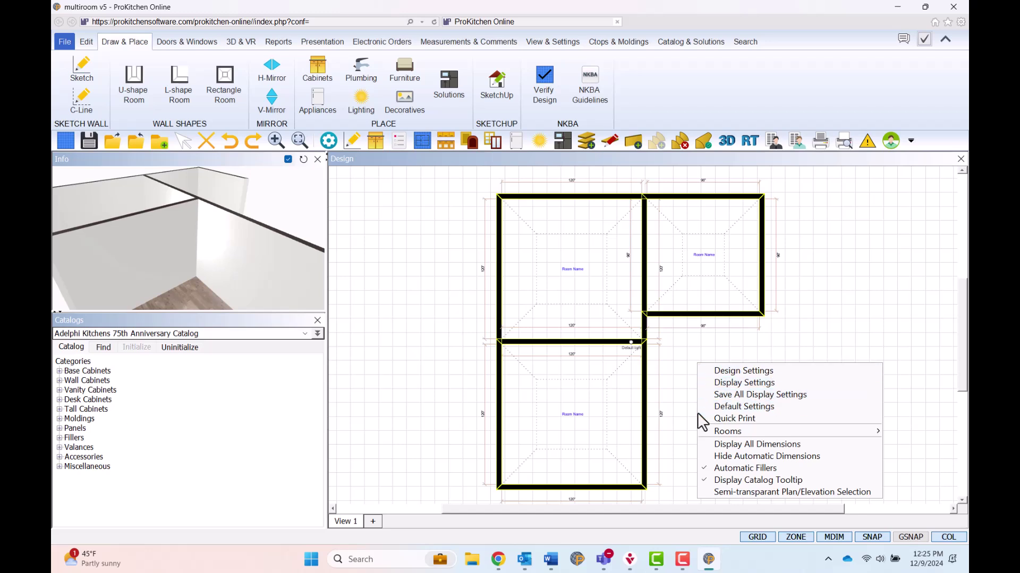
{"action": "mouse_move", "coordinate": [704, 431]}
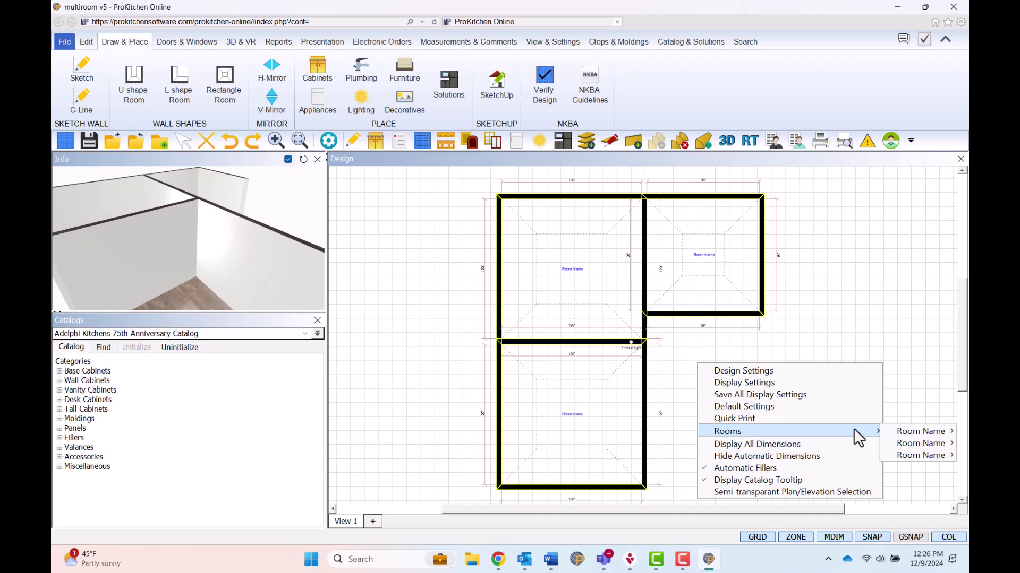
{"action": "mouse_move", "coordinate": [884, 434]}
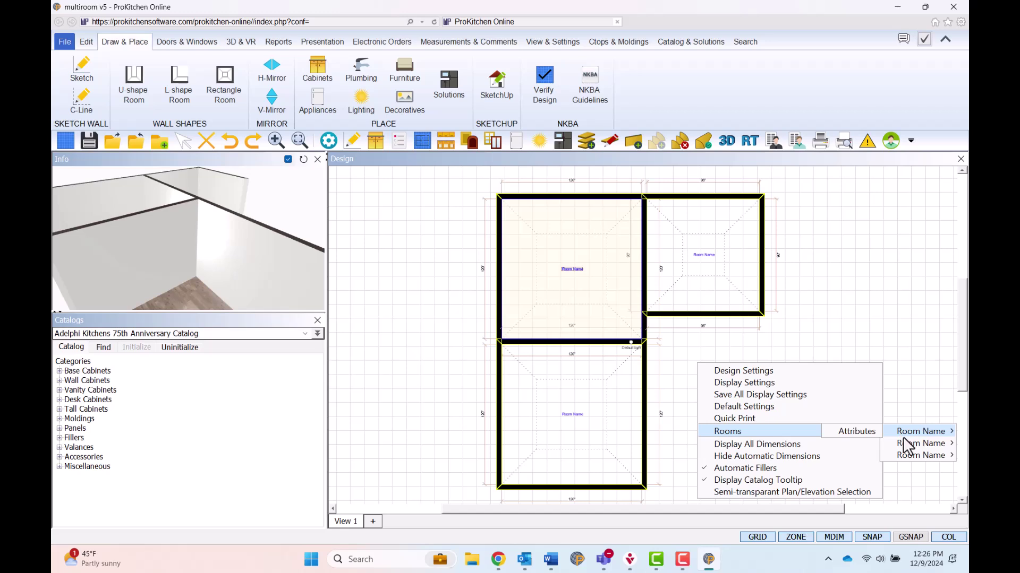
{"action": "mouse_move", "coordinate": [905, 460]}
{"action": "left_click", "coordinate": [868, 429]}
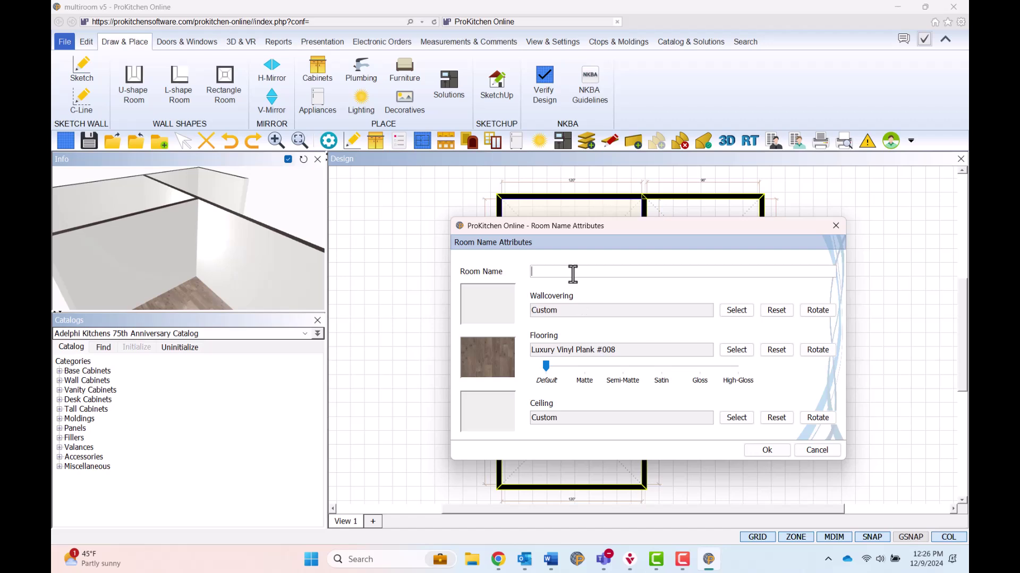
{"action": "type", "text": "Kitchen"}
Set the Kitchen's wallcovering to Ethereal White (SW 6182) from SW Palette Beige and add that color to the favorites
{"action": "left_click", "coordinate": [737, 312]}
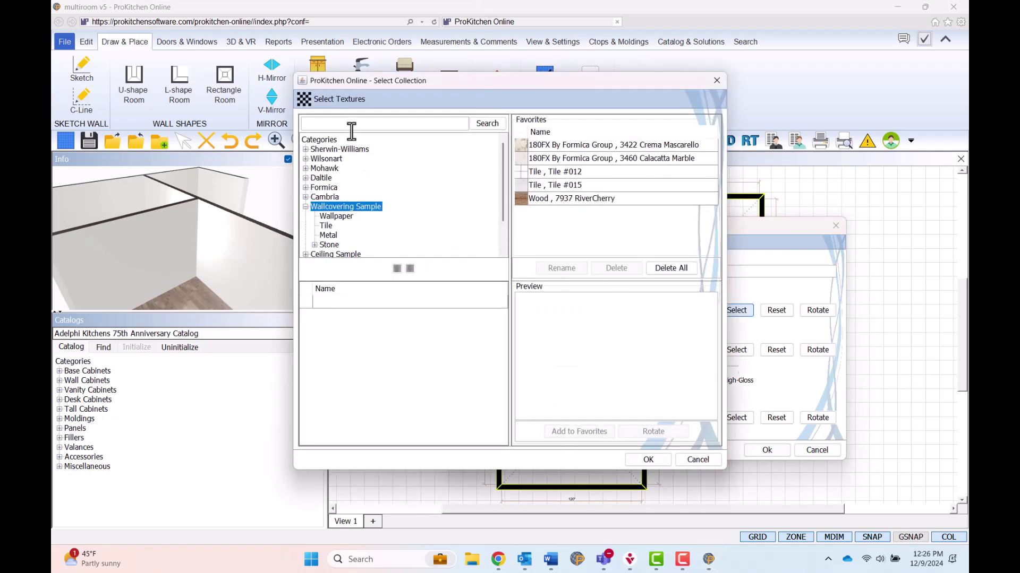
{"action": "type", "text": "sample name number or keyword"}
{"action": "left_click", "coordinate": [306, 149]}
{"action": "left_click", "coordinate": [352, 198]}
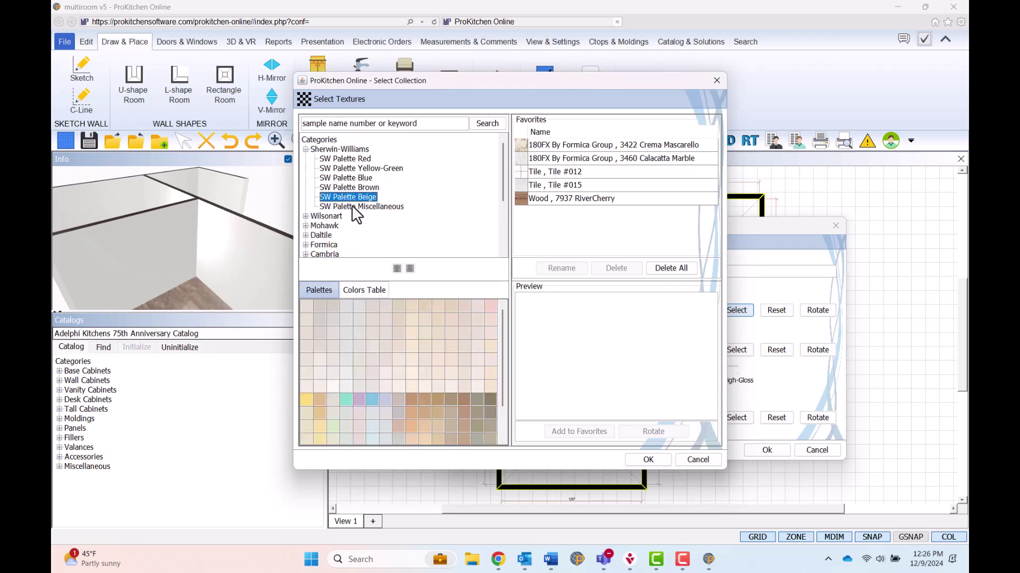
{"action": "left_click", "coordinate": [361, 358]}
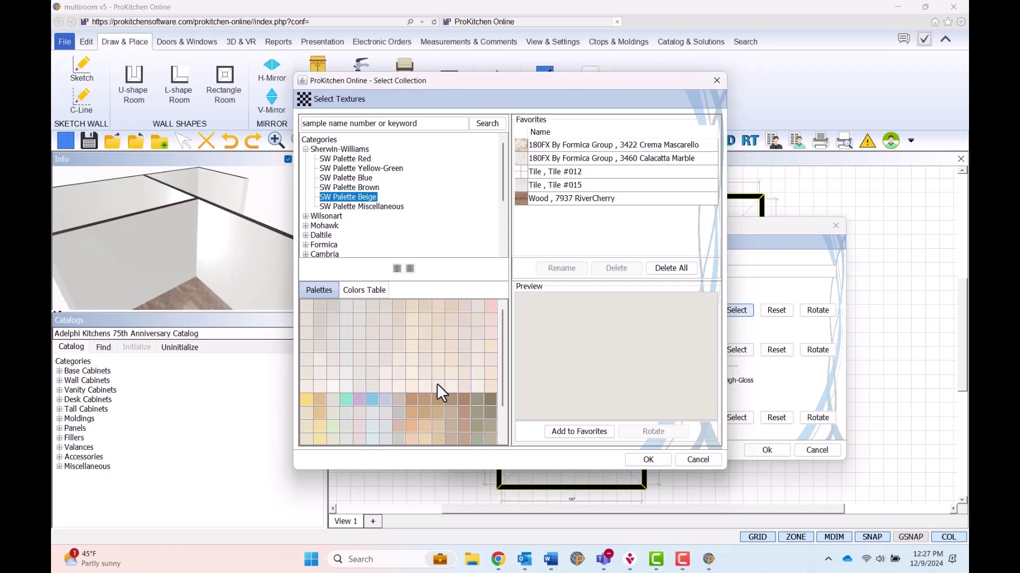
{"action": "left_click", "coordinate": [604, 440]}
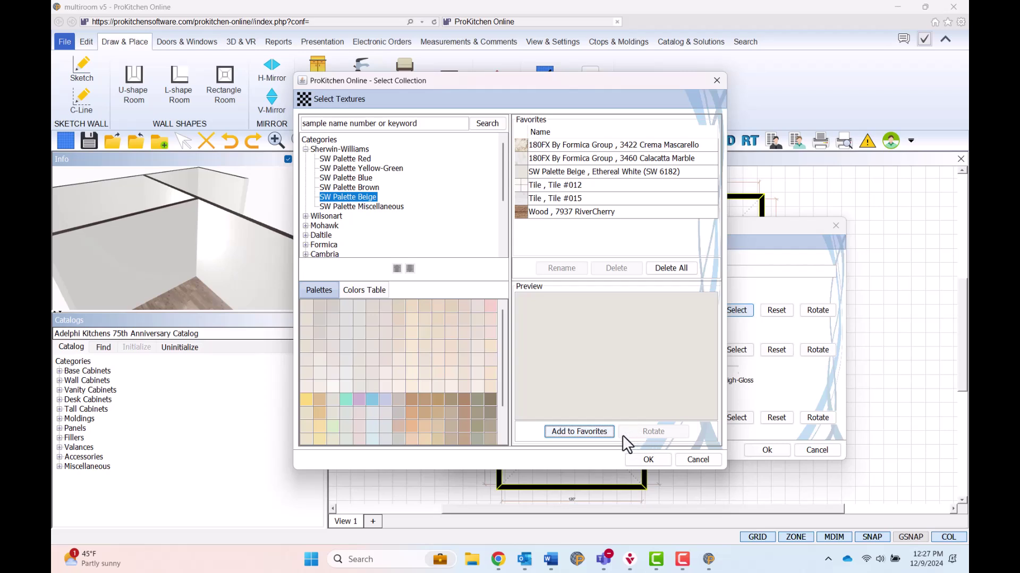
{"action": "left_click", "coordinate": [659, 461]}
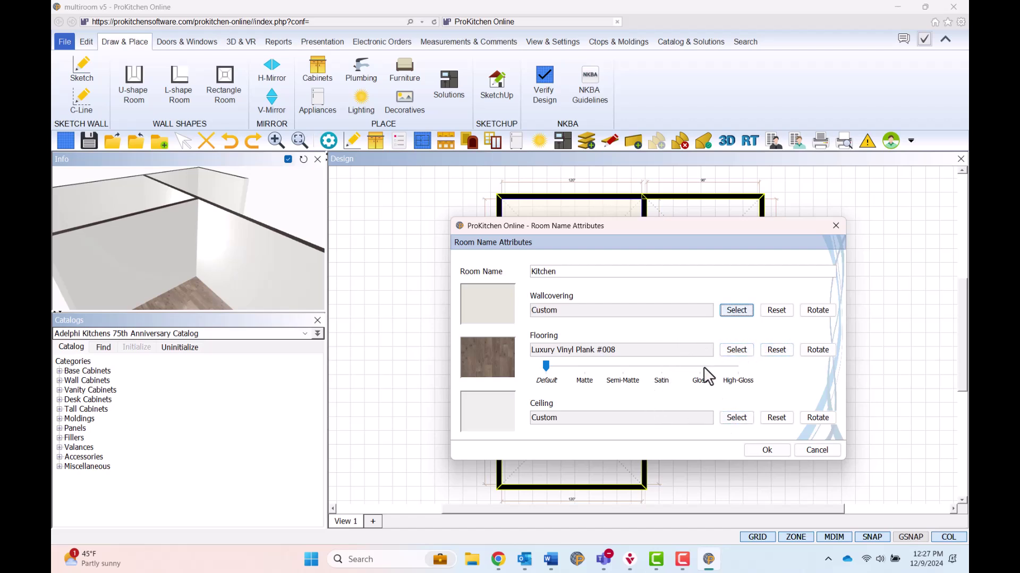
Reset the Kitchen's wallcovering and give its flooring a rotated texture with a Satin finish
{"action": "left_click", "coordinate": [782, 308]}
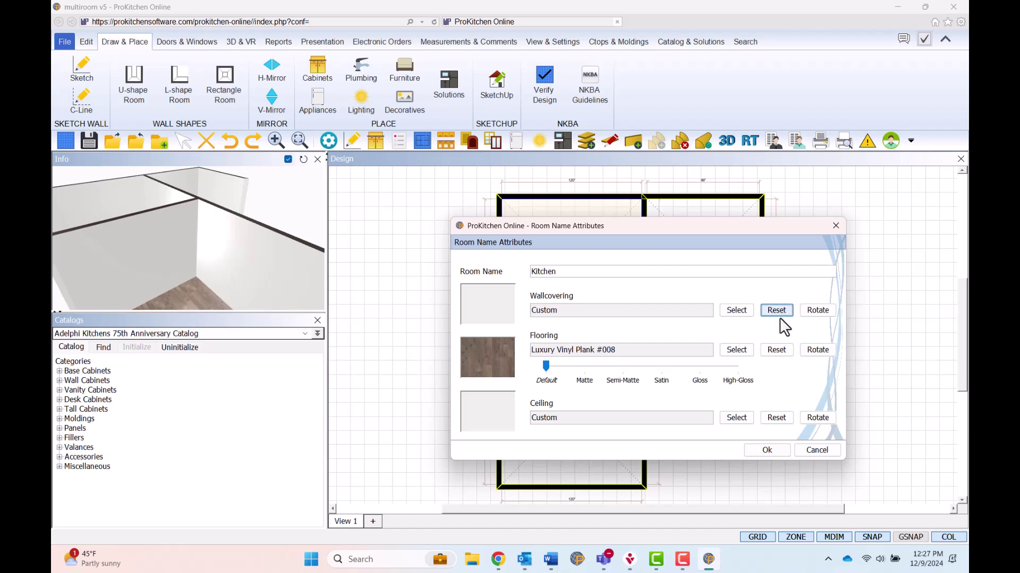
{"action": "left_click", "coordinate": [823, 352]}
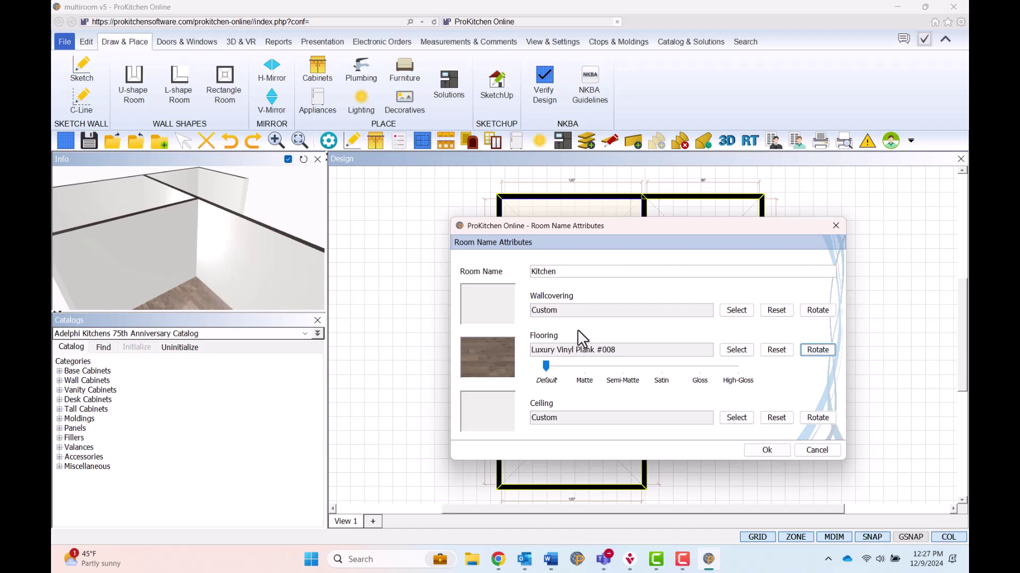
{"action": "left_click_drag", "start_coordinate": [546, 366], "coordinate": [663, 391]}
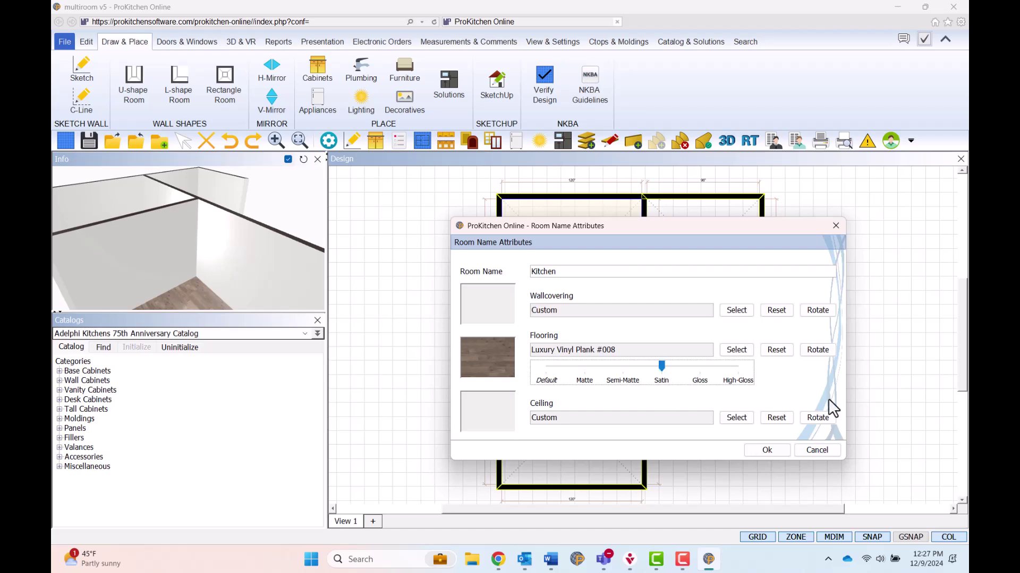
{"action": "left_click", "coordinate": [777, 451]}
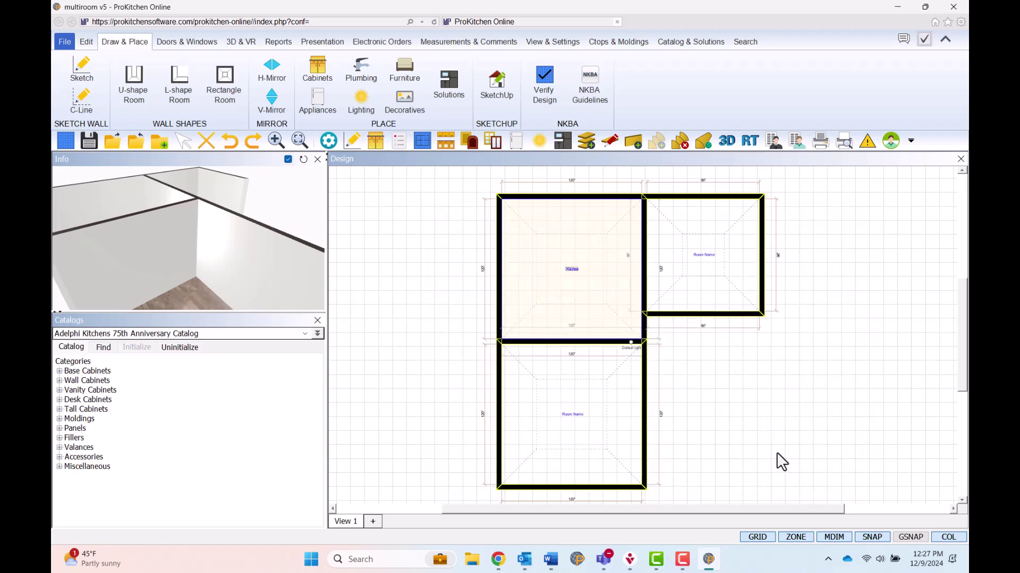
{"action": "right_click", "coordinate": [712, 381]}
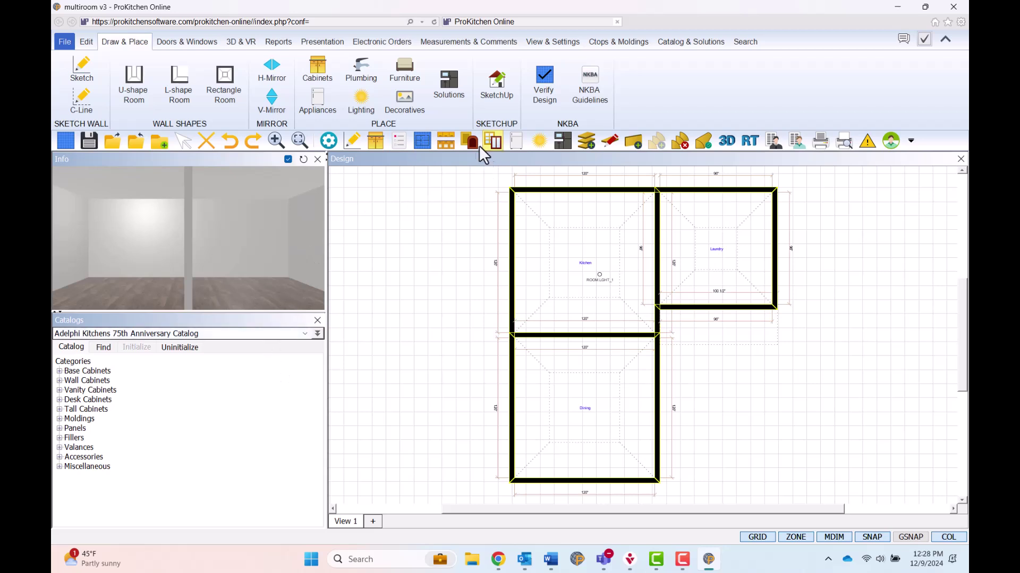
{"action": "left_click", "coordinate": [472, 140]}
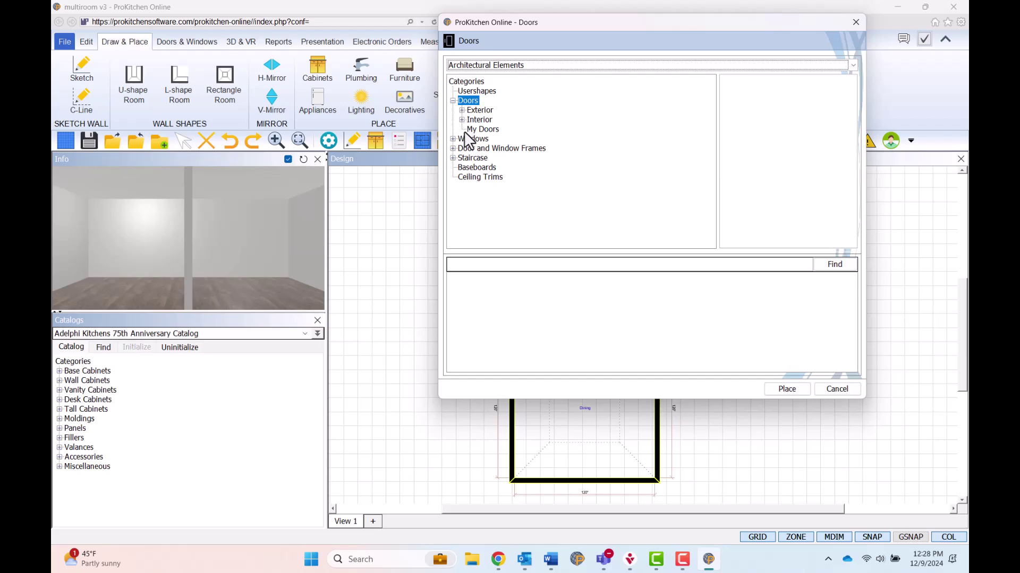
{"action": "left_click", "coordinate": [837, 389]}
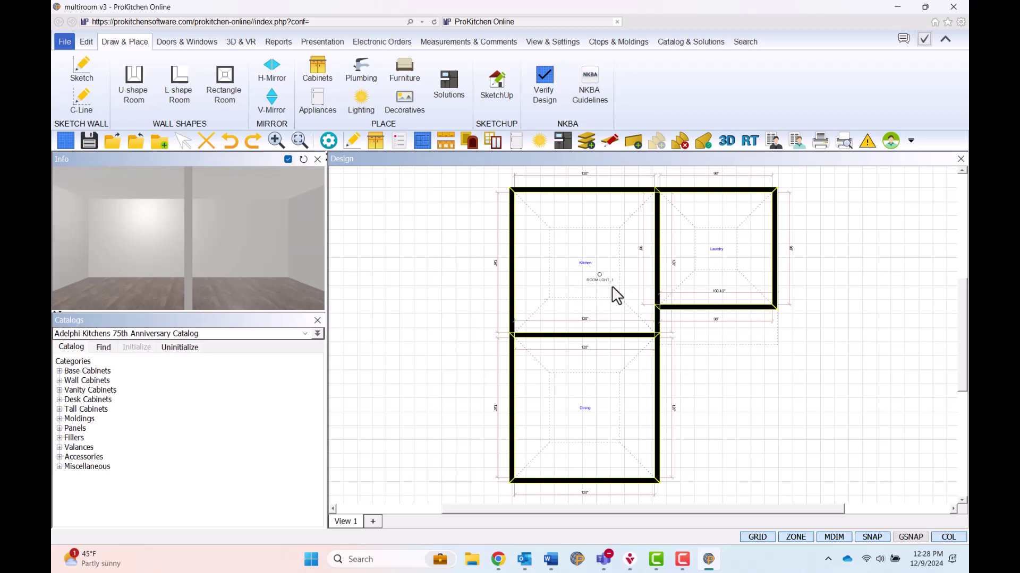
Move the Kitchen's room light to the middle of the room and place a copy of it in the Laundry room
{"action": "scroll", "coordinate": [616, 295], "scroll_direction": "up", "scroll_amount": 1}
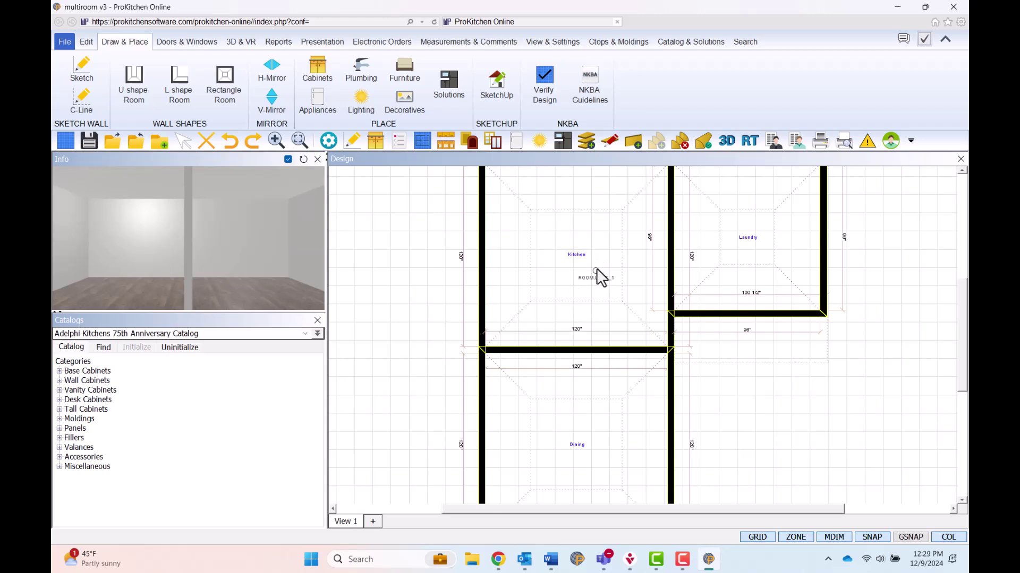
{"action": "left_click_drag", "start_coordinate": [597, 273], "coordinate": [577, 260]}
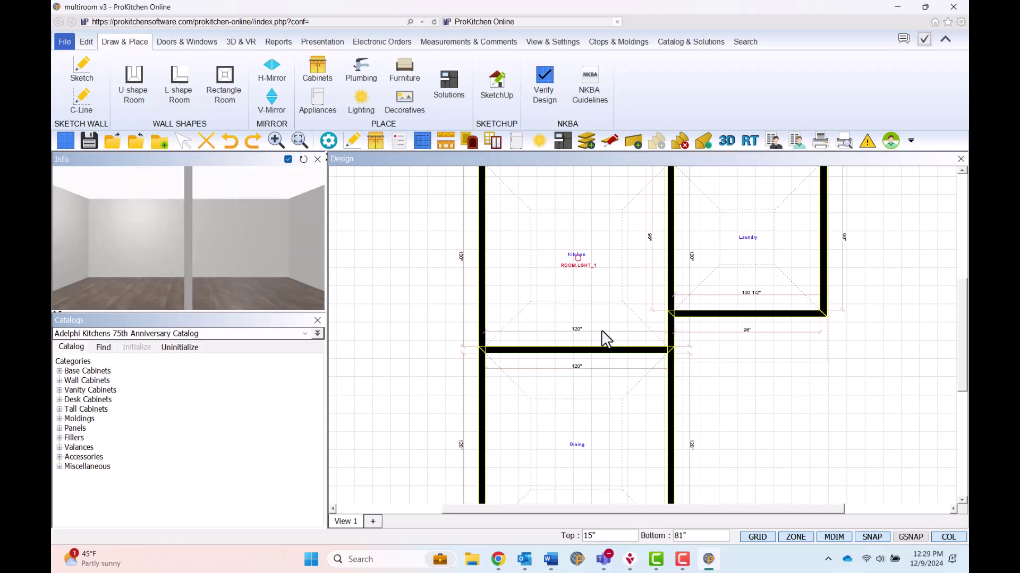
{"action": "right_click", "coordinate": [576, 259]}
{"action": "mouse_move", "coordinate": [600, 278]}
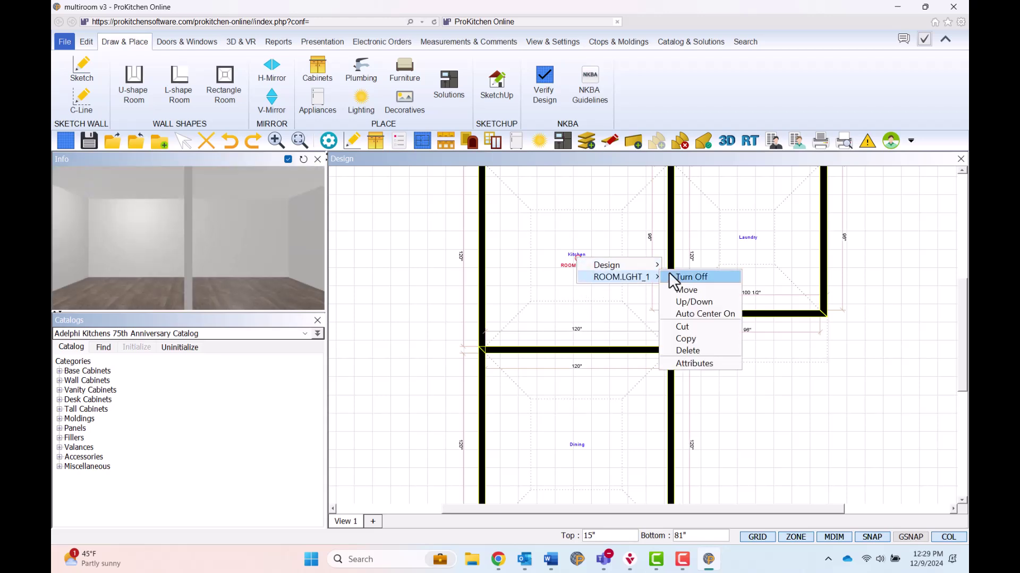
{"action": "left_click", "coordinate": [685, 339]}
{"action": "left_click", "coordinate": [750, 228]}
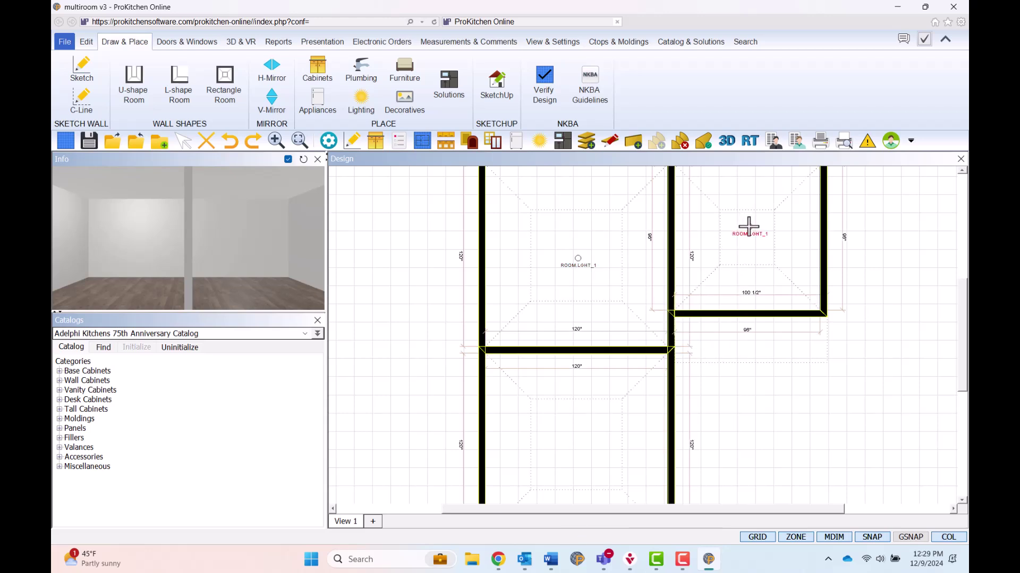
Make another copy of the Kitchen's room light
{"action": "right_click", "coordinate": [578, 258]}
{"action": "mouse_move", "coordinate": [624, 277]}
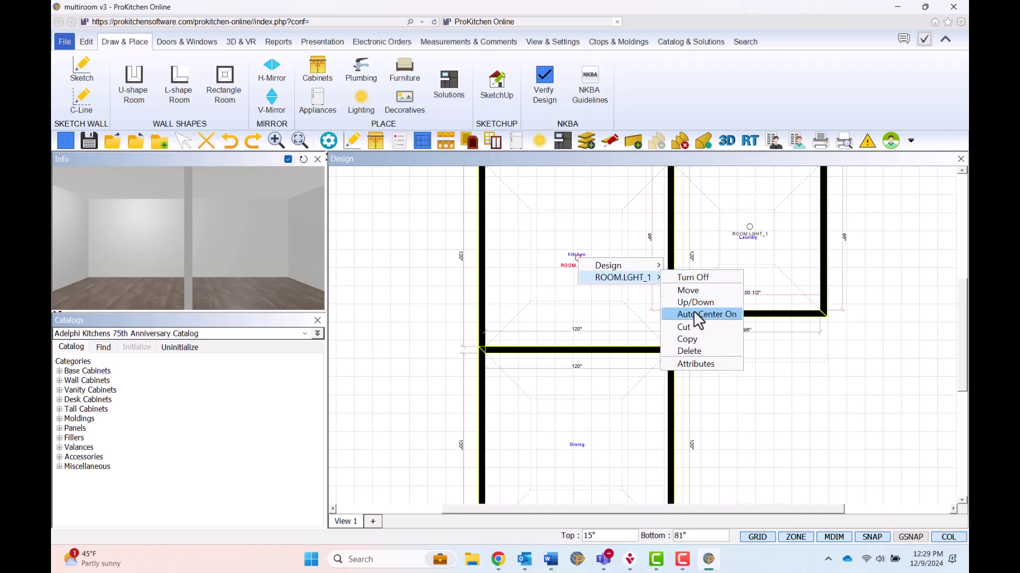
{"action": "left_click", "coordinate": [690, 338]}
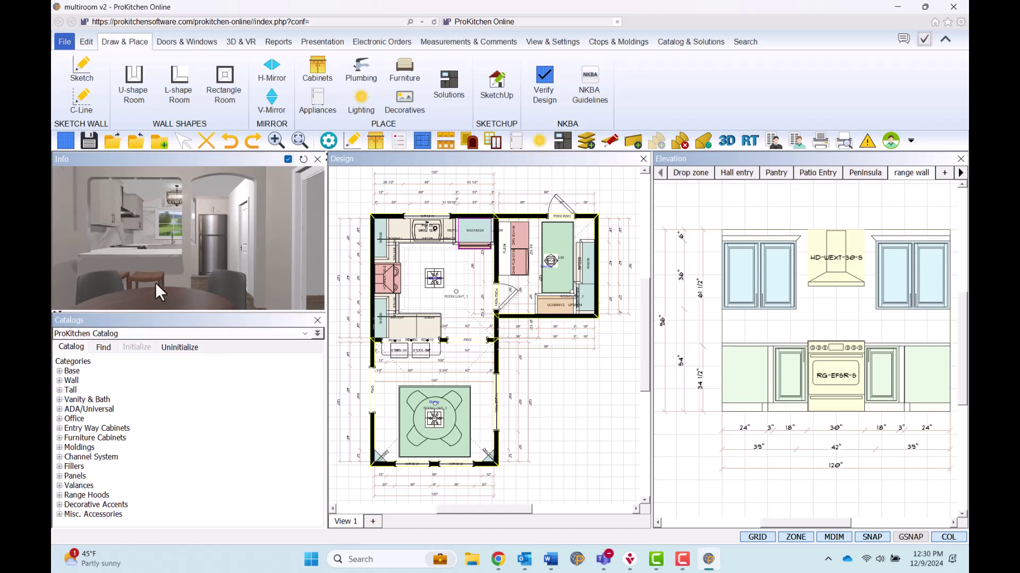
{"action": "left_click", "coordinate": [280, 335]}
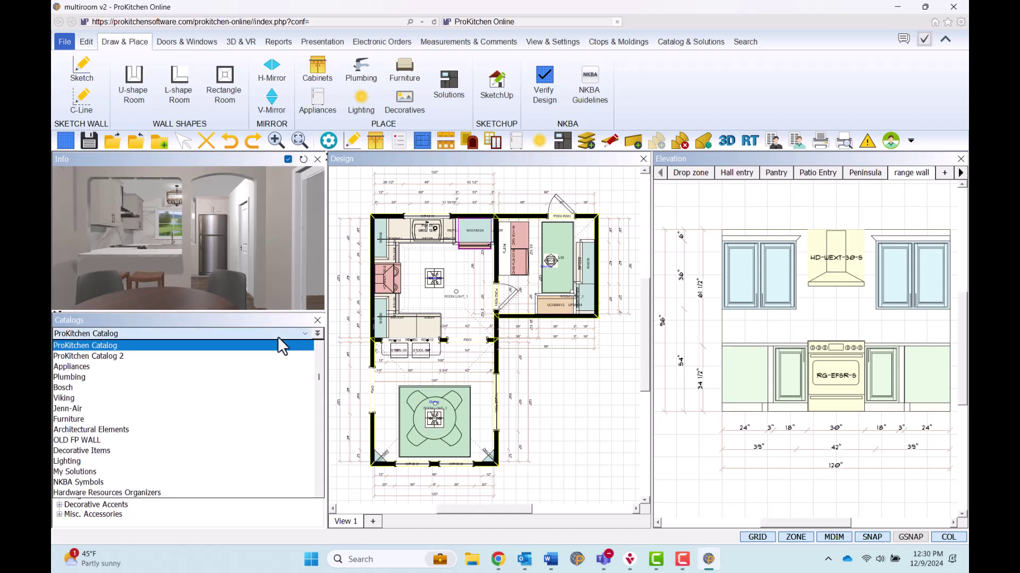
{"action": "scroll", "coordinate": [145, 346], "scroll_direction": "up", "scroll_amount": 3}
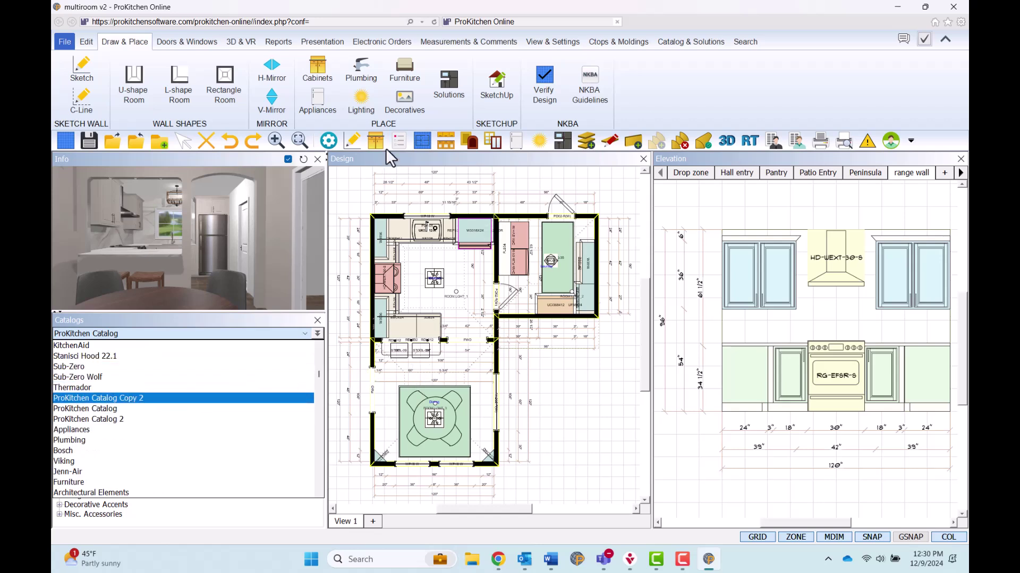
{"action": "left_click", "coordinate": [601, 406]}
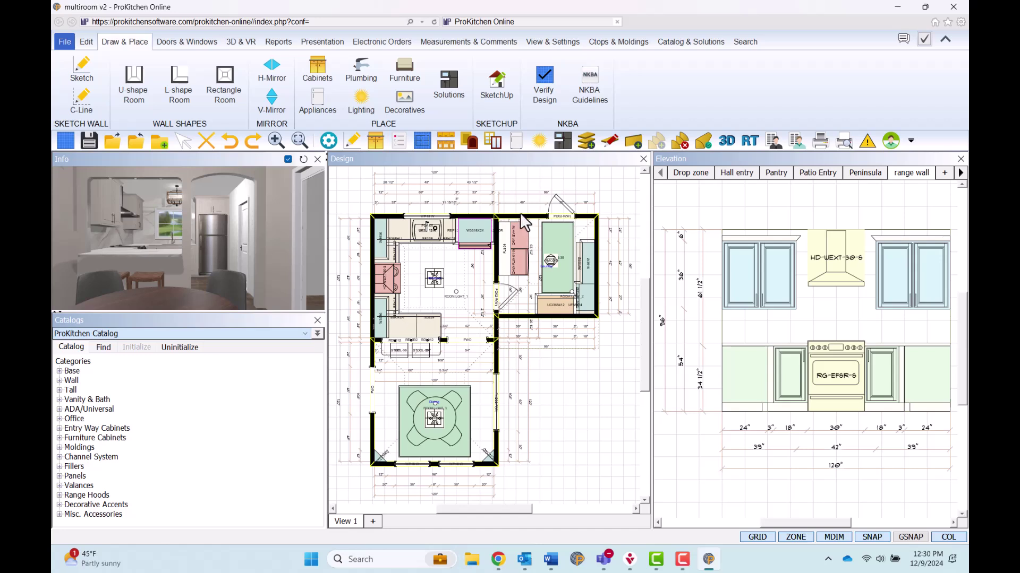
Select the cabinets and items in the Laundry room and open the color change options for the selection
{"action": "left_click_drag", "start_coordinate": [504, 196], "coordinate": [600, 331]}
{"action": "right_click", "coordinate": [584, 299]}
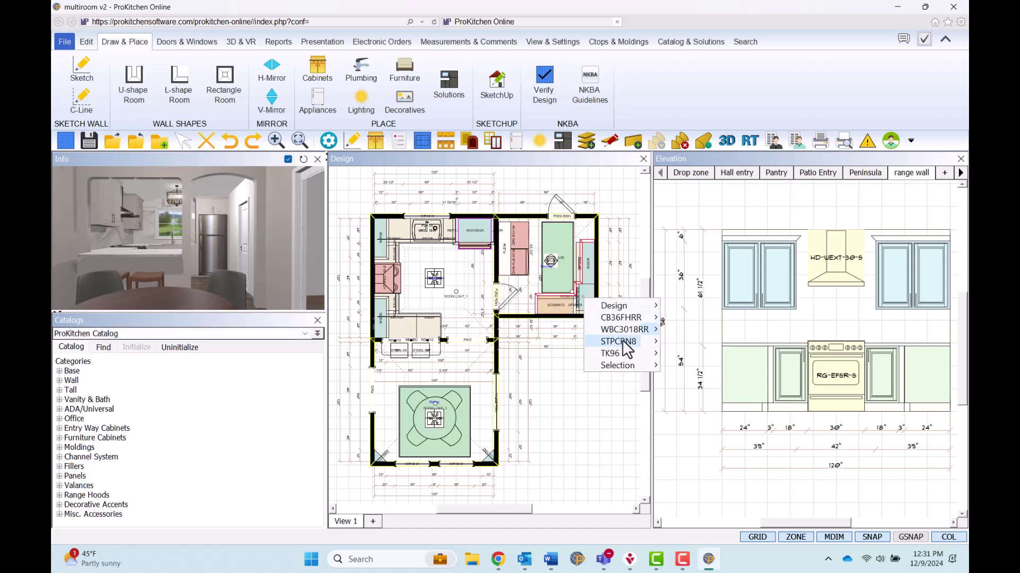
{"action": "mouse_move", "coordinate": [630, 373]}
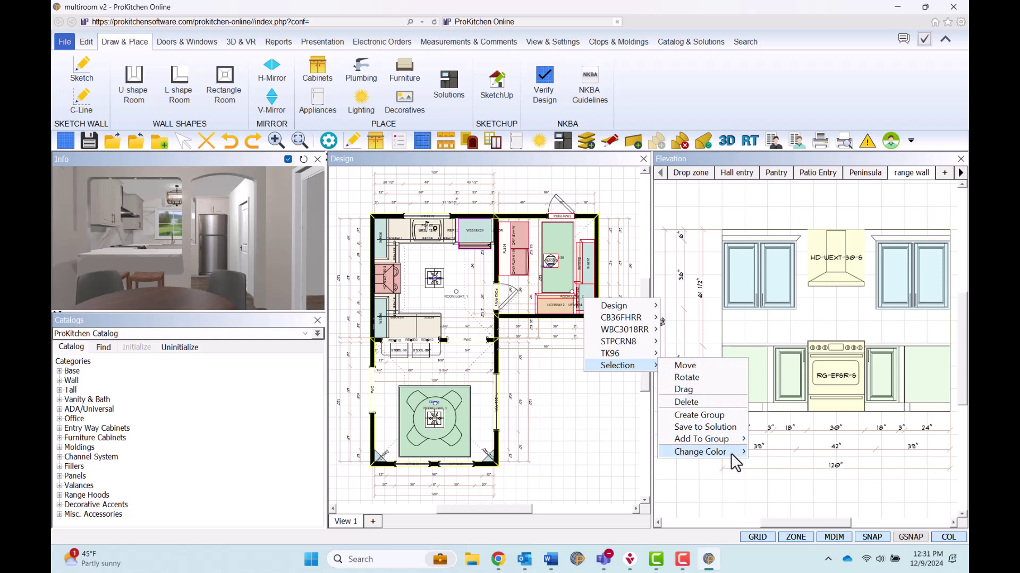
{"action": "mouse_move", "coordinate": [733, 459]}
{"action": "mouse_move", "coordinate": [779, 465]}
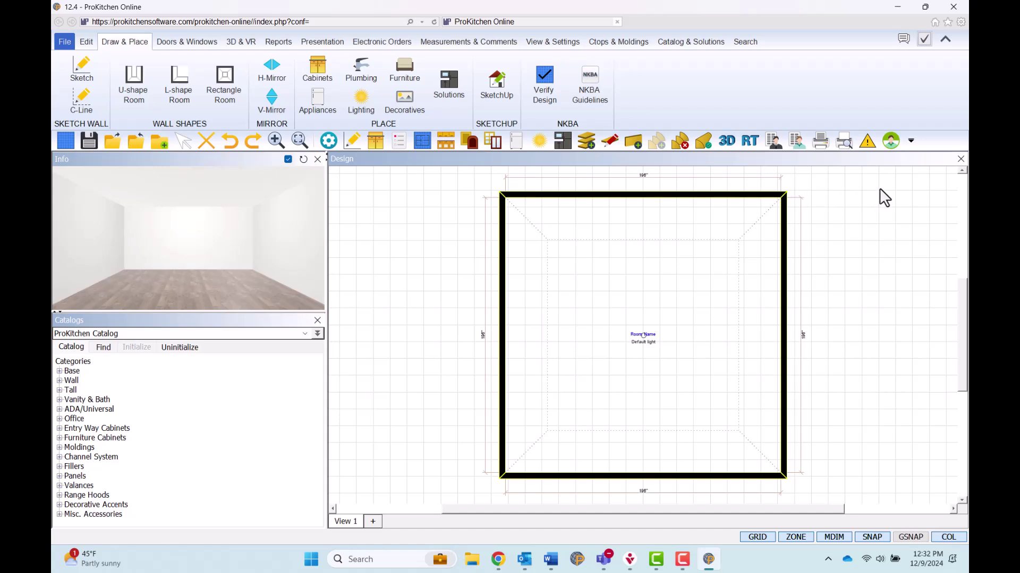
Extend the upper wall of the 196" square room past its right corner to a total length of 296.5"
{"action": "left_click", "coordinate": [750, 196]}
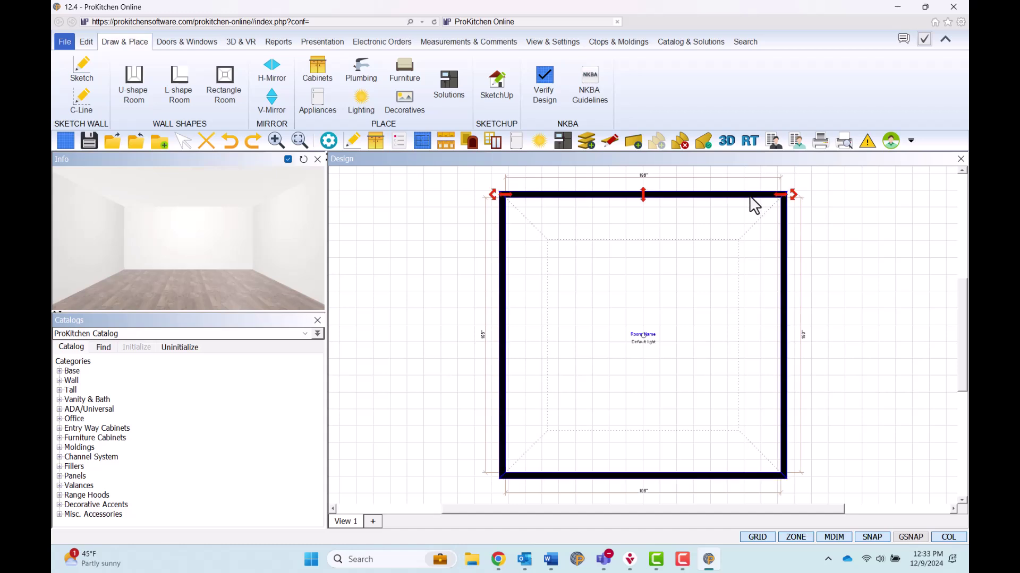
{"action": "left_click", "coordinate": [780, 194]}
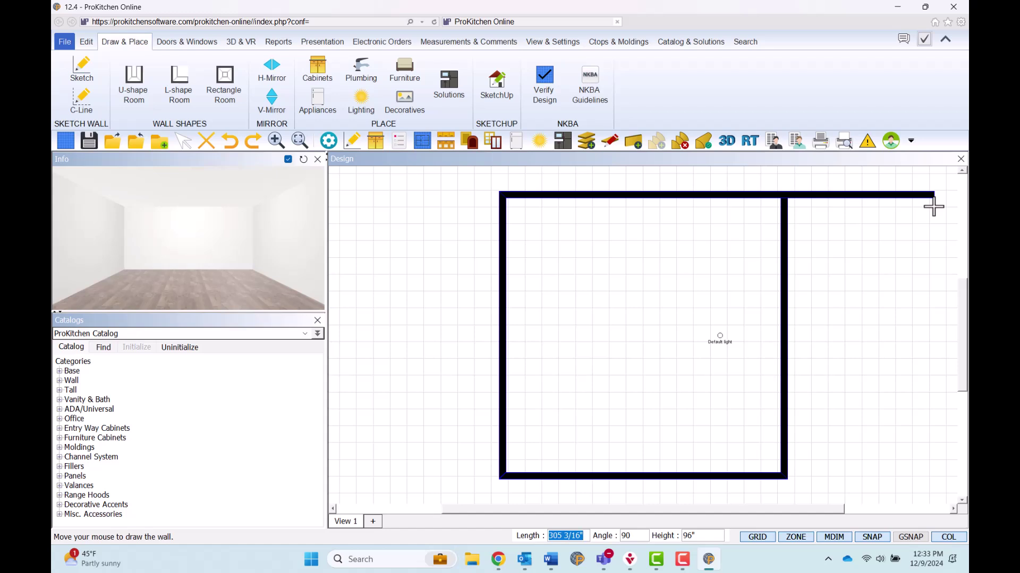
{"action": "type", "text": "296.5"}
{"action": "key", "text": "Return"}
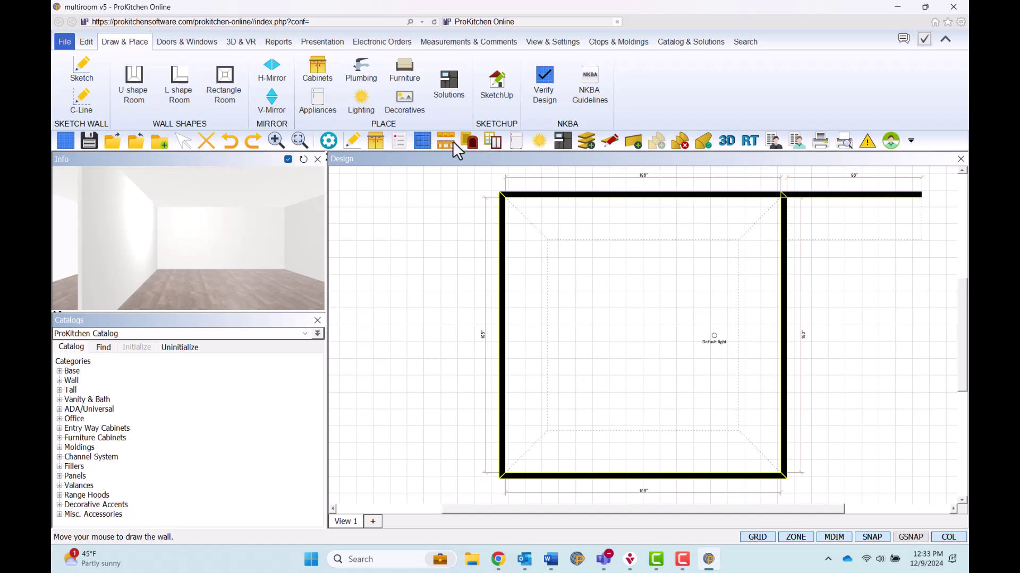
Continue from the extended wall's free end with a 96" wall downward and a 96" wall back to close a second room
{"action": "double_click", "coordinate": [903, 196]}
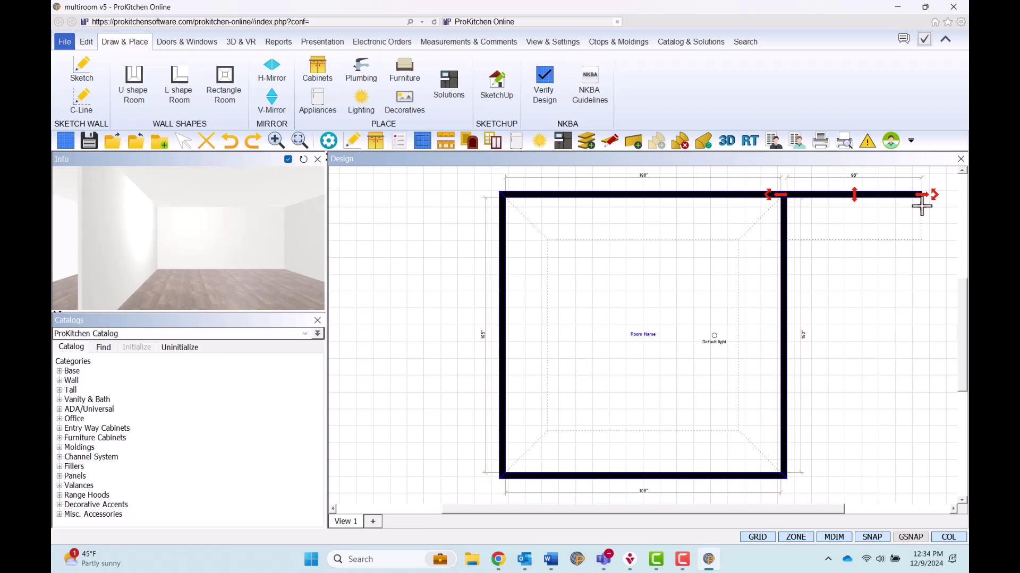
{"action": "left_click", "coordinate": [921, 207]}
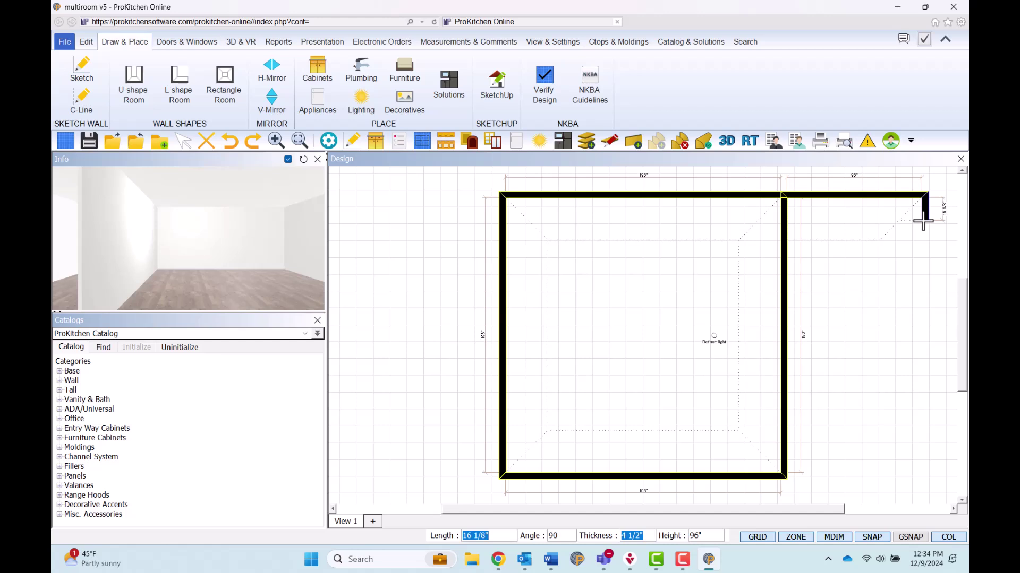
{"action": "type", "text": "96"}
{"action": "key", "text": "Return"}
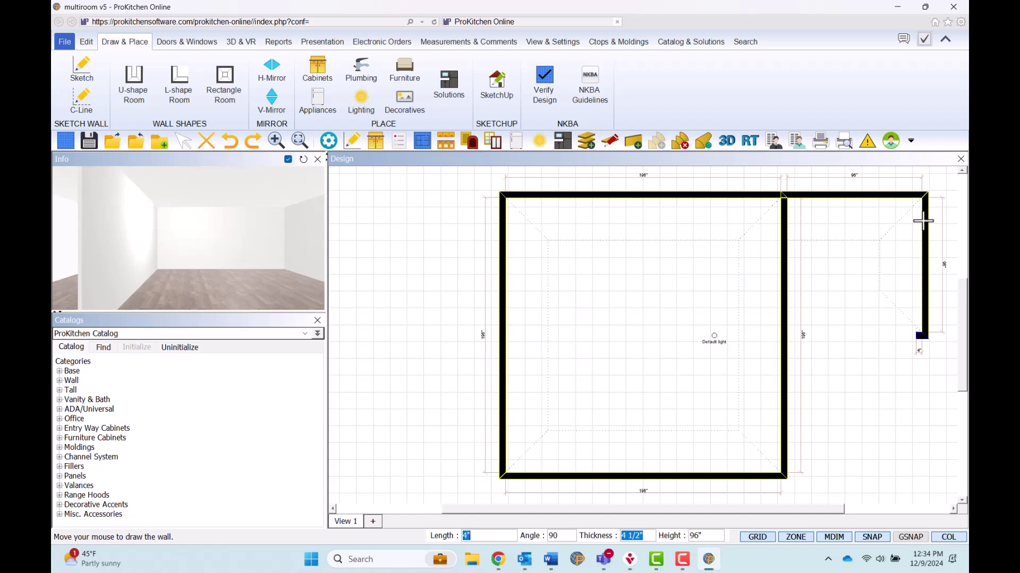
{"action": "type", "text": "96"}
{"action": "key", "text": "Return"}
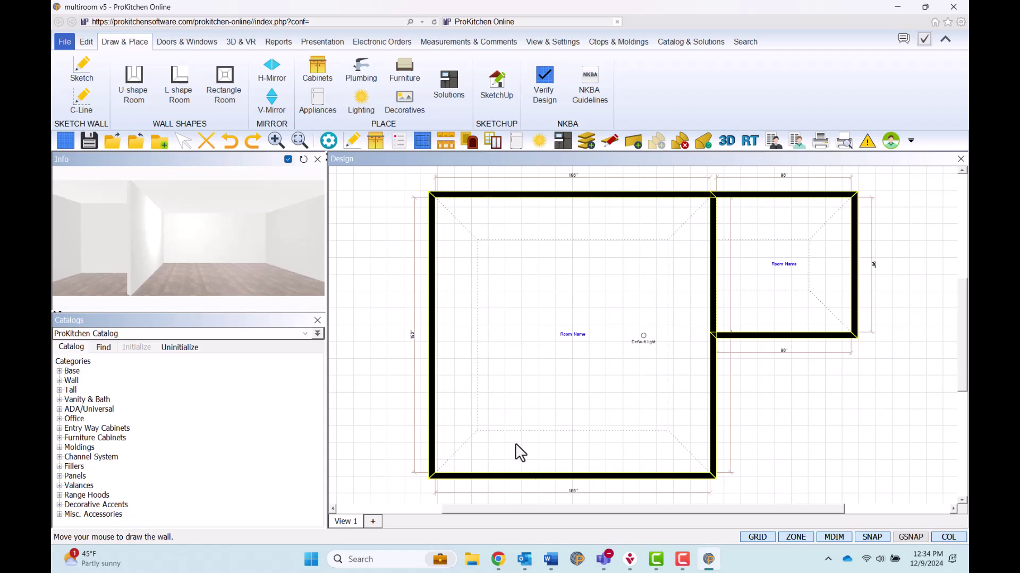
{"action": "left_click_drag", "start_coordinate": [562, 513], "coordinate": [540, 513]}
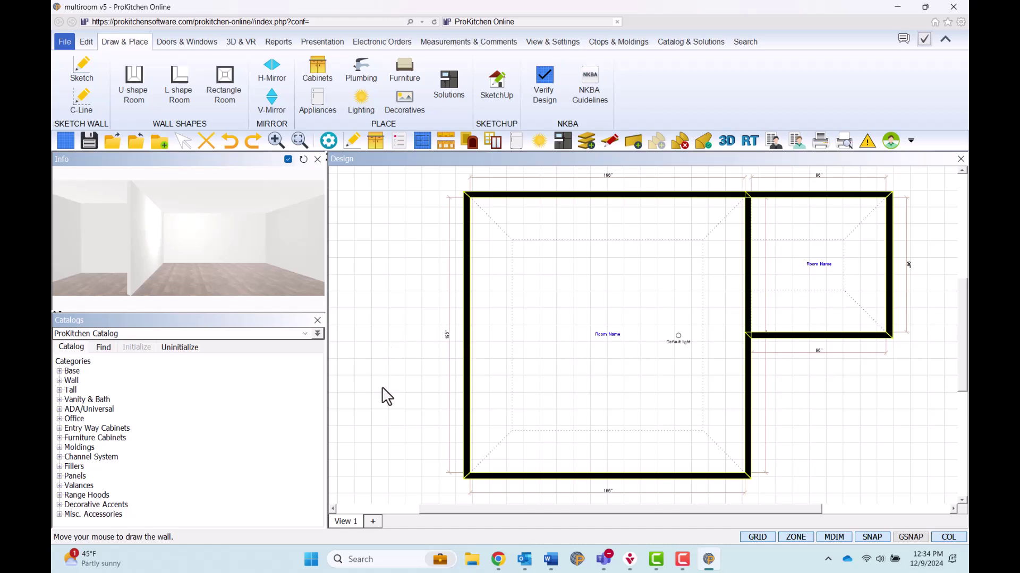
{"action": "right_click", "coordinate": [467, 425]}
{"action": "mouse_move", "coordinate": [488, 444]}
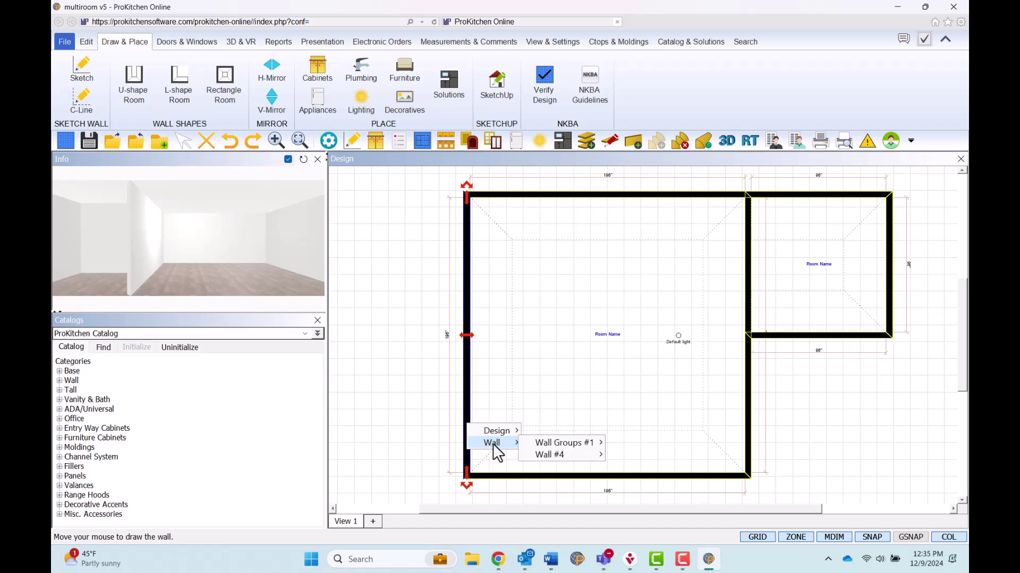
{"action": "mouse_move", "coordinate": [550, 455]}
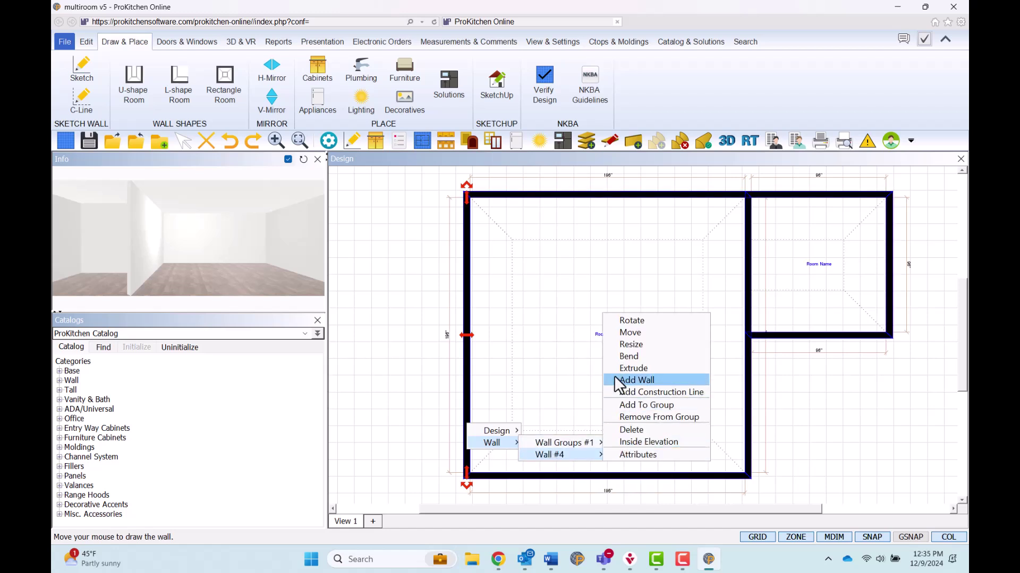
{"action": "left_click", "coordinate": [564, 362]}
{"action": "left_click", "coordinate": [564, 361]}
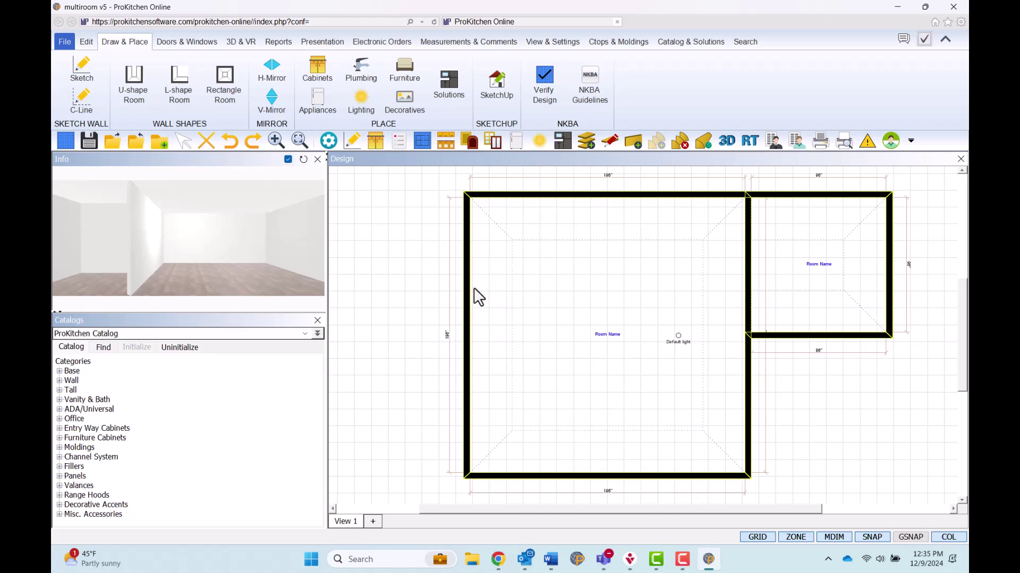
Add a 96" wall running outward from the lower part of the large room's left wall
{"action": "right_click", "coordinate": [466, 431]}
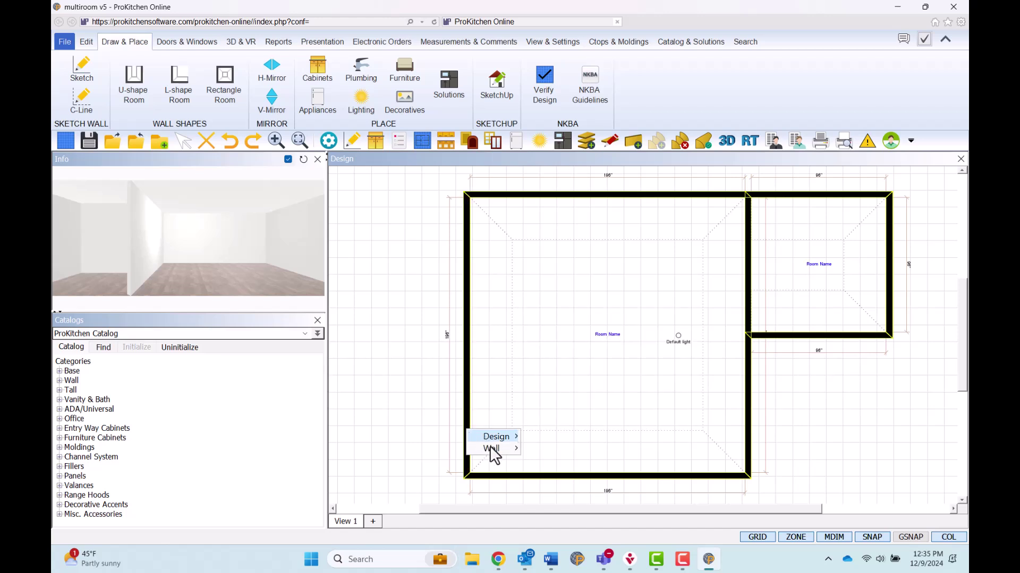
{"action": "mouse_move", "coordinate": [492, 452]}
{"action": "mouse_move", "coordinate": [552, 460]}
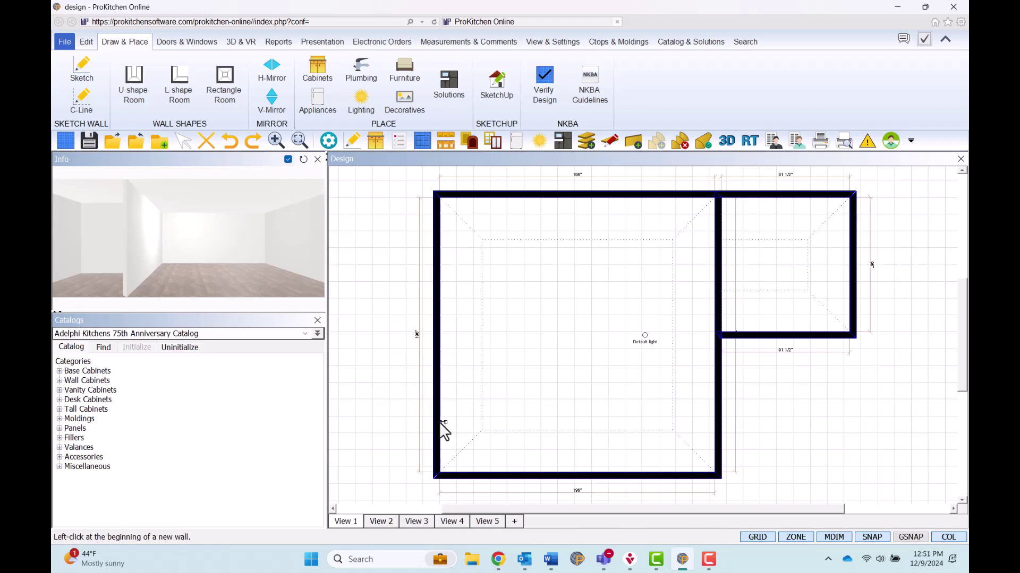
{"action": "left_click", "coordinate": [440, 423]}
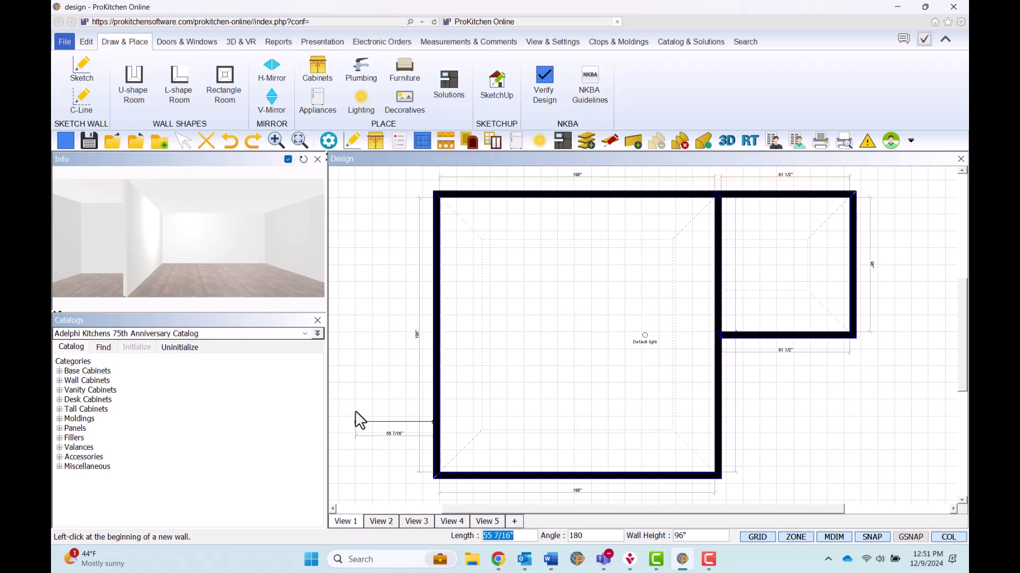
{"action": "type", "text": "96"}
{"action": "key", "text": "Return"}
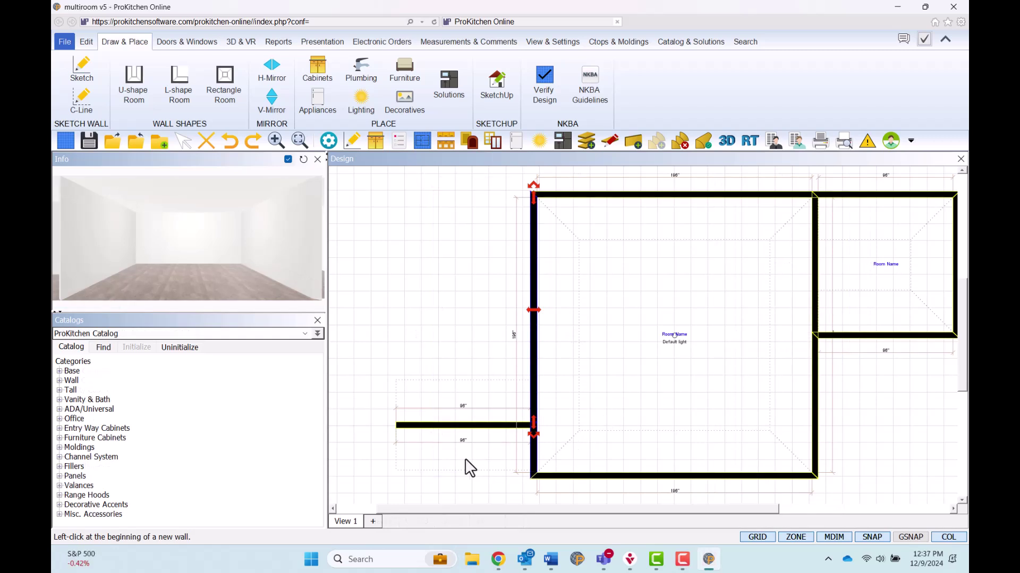
Turn off the outside zone in the attributes of the new 96" wall left of the large room
{"action": "scroll", "coordinate": [463, 463], "scroll_direction": "up", "scroll_amount": 3}
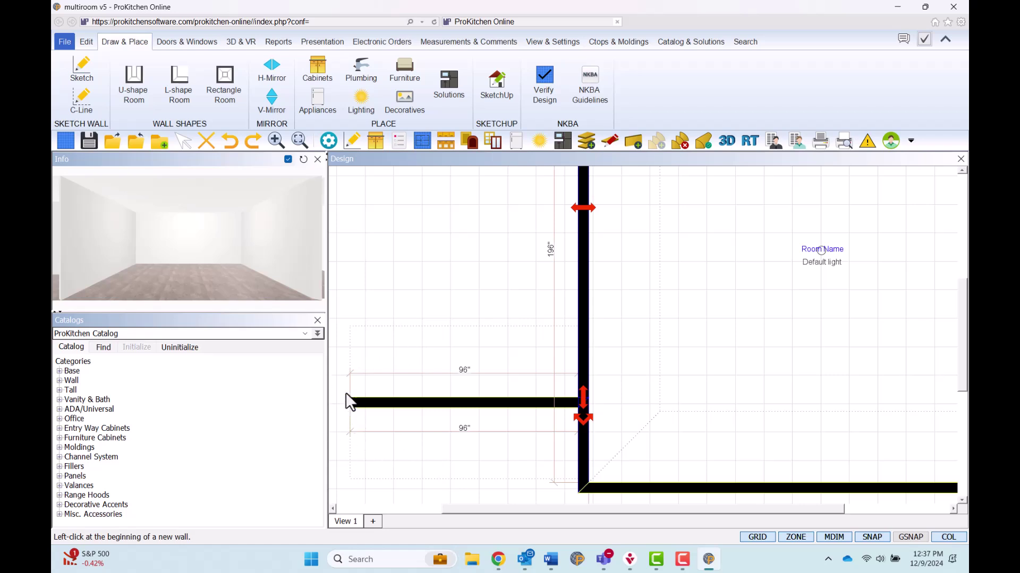
{"action": "scroll", "coordinate": [409, 327], "scroll_direction": "down", "scroll_amount": 3}
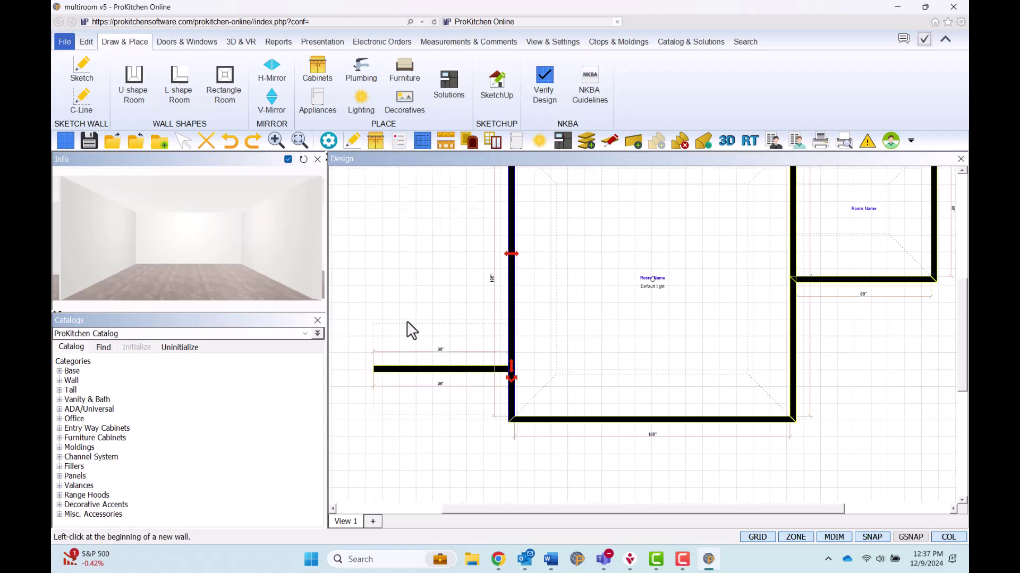
{"action": "right_click", "coordinate": [415, 378]}
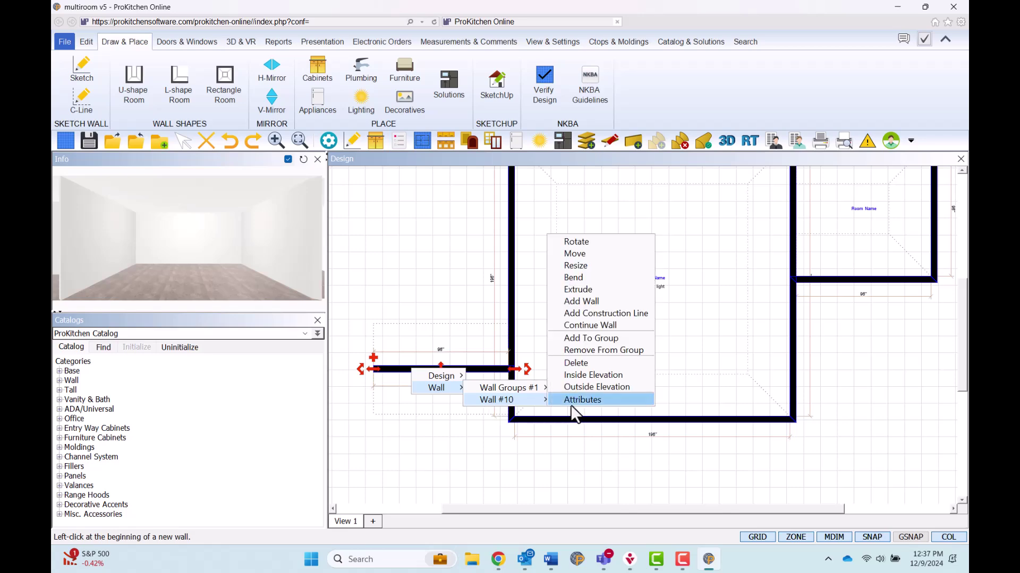
{"action": "left_click", "coordinate": [573, 407]}
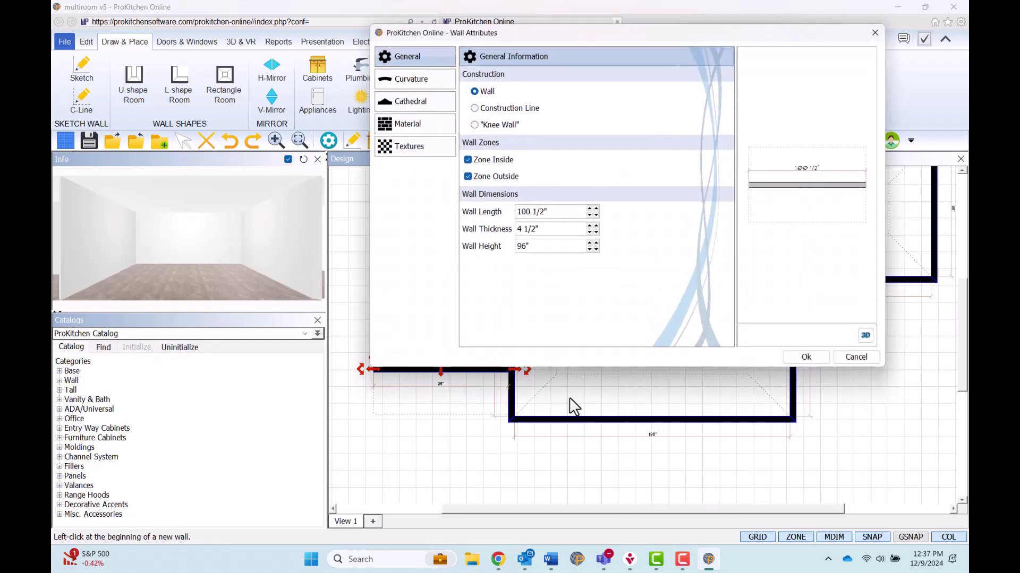
{"action": "left_click", "coordinate": [468, 176]}
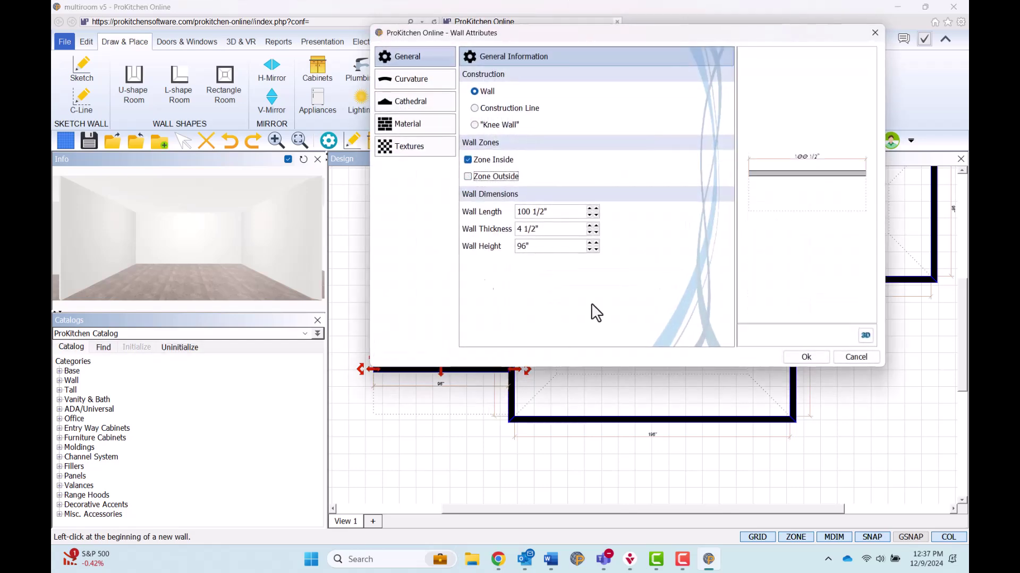
{"action": "key", "text": "Return"}
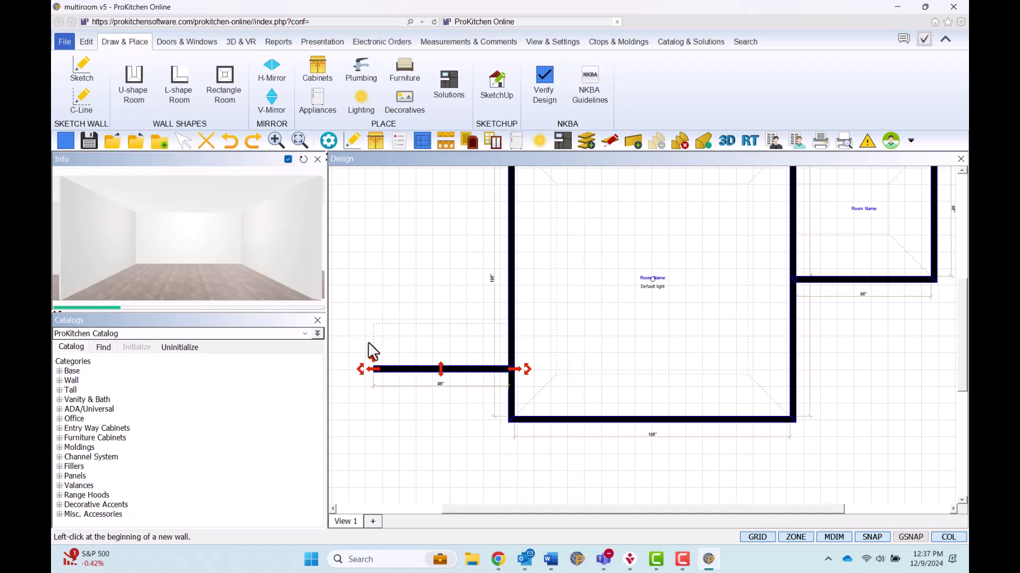
Continue from that wall's free end with a 100" wall upward and a 96" wall back to the large room, closing a third room
{"action": "left_click", "coordinate": [371, 367]}
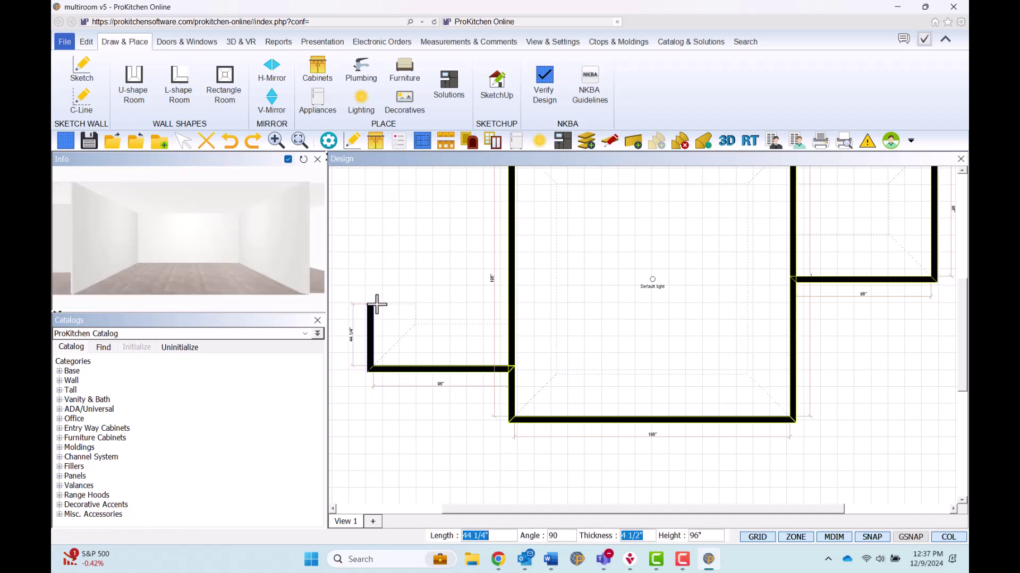
{"action": "type", "text": "100"}
{"action": "key", "text": "Return"}
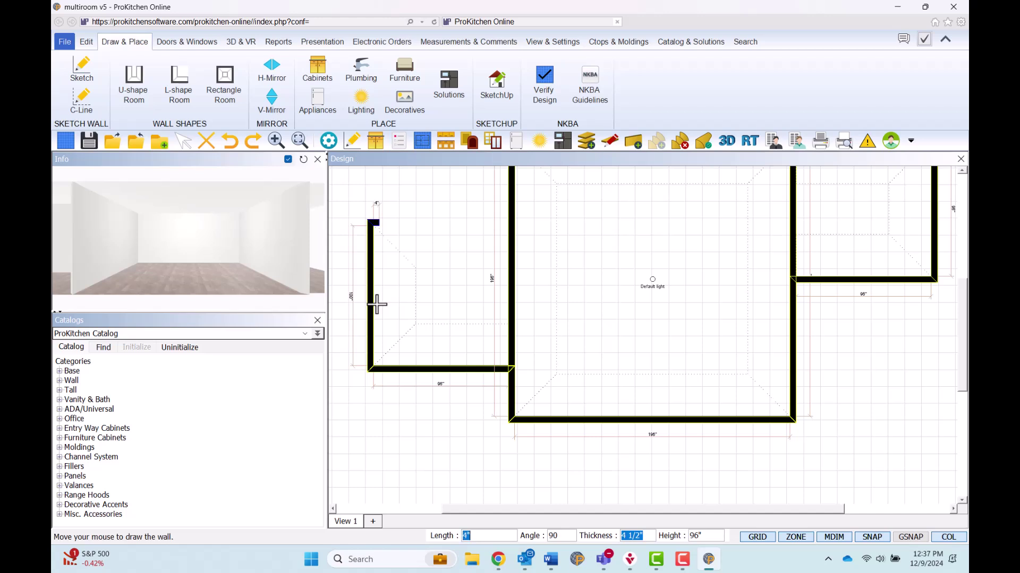
{"action": "type", "text": "96"}
{"action": "key", "text": "Return"}
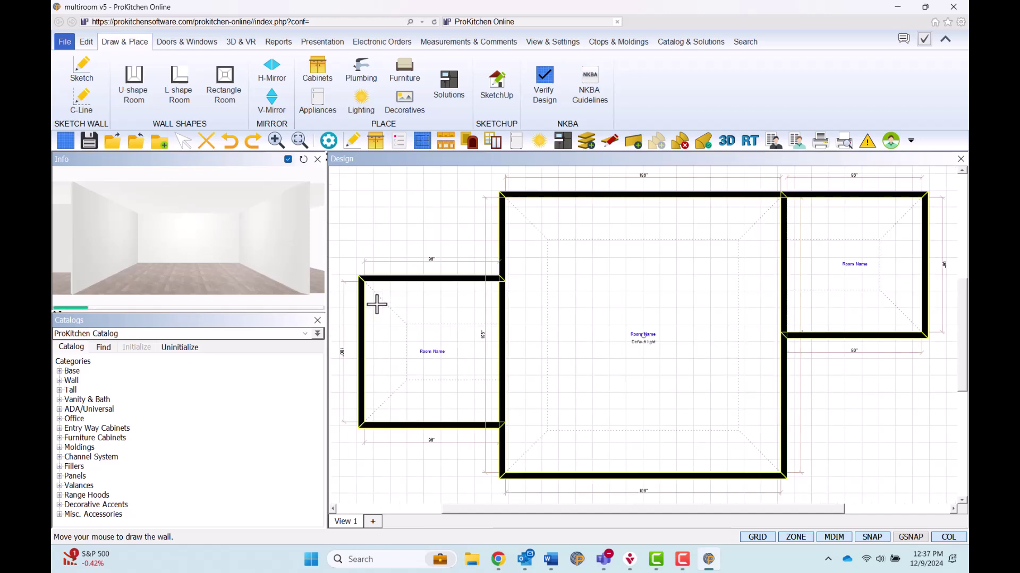